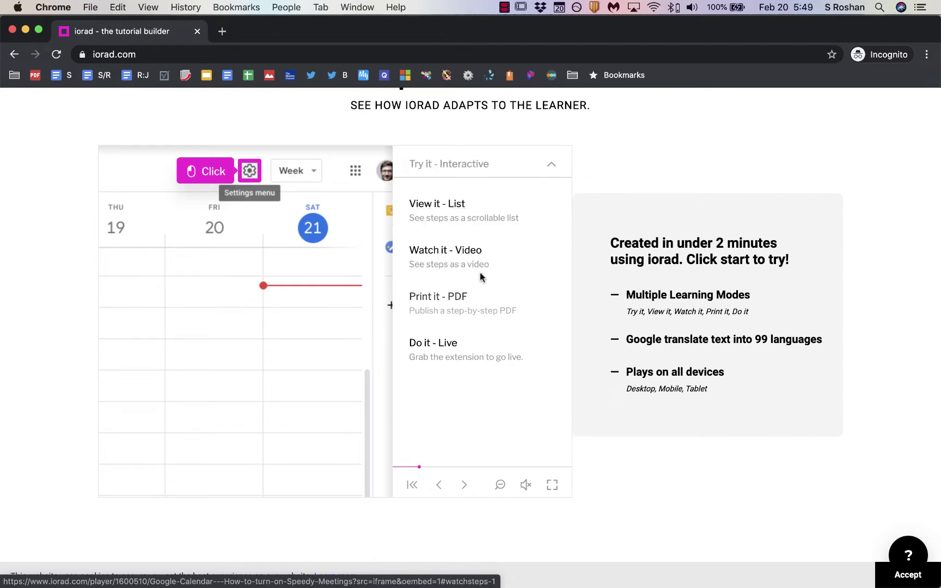
- Step the homepage sample tutorial forward through Event settings to the Speedy meetings step
{"action": "left_click", "coordinate": [527, 172]}
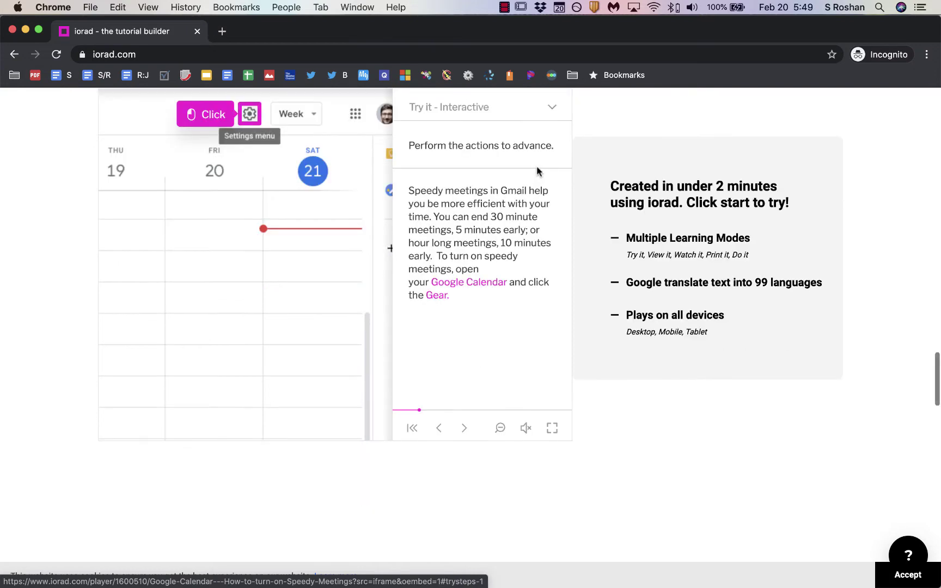
{"action": "left_click", "coordinate": [465, 429]}
{"action": "scroll", "coordinate": [467, 431], "scroll_direction": "up", "scroll_amount": 2}
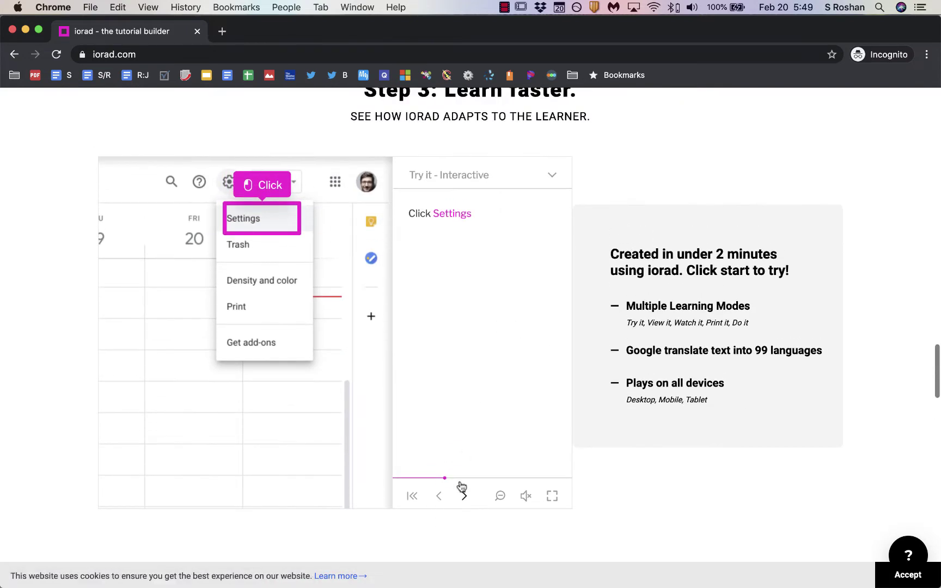
{"action": "left_click", "coordinate": [462, 497]}
{"action": "left_click", "coordinate": [462, 496]}
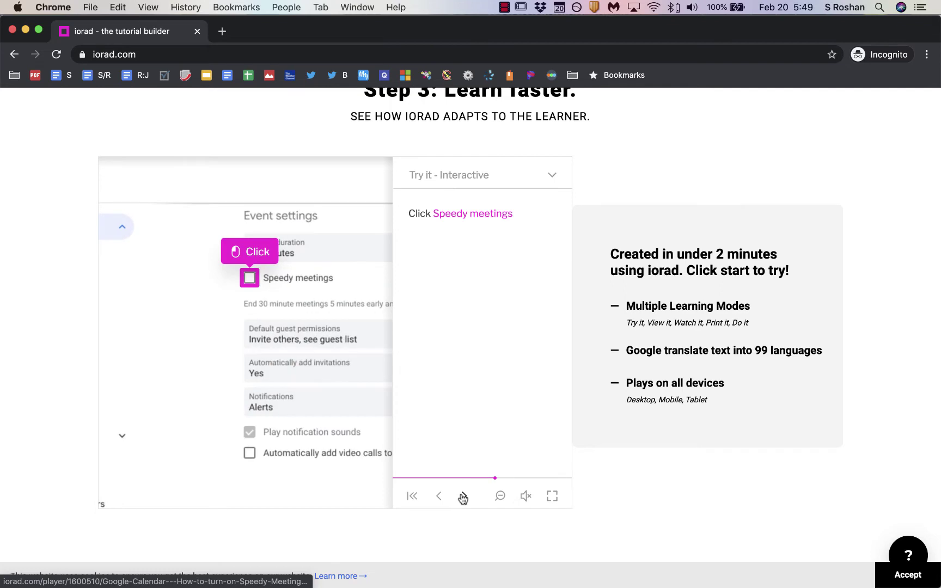
- Restart the sample tutorial in interactive mode from the player's mode list
{"action": "left_click", "coordinate": [549, 176]}
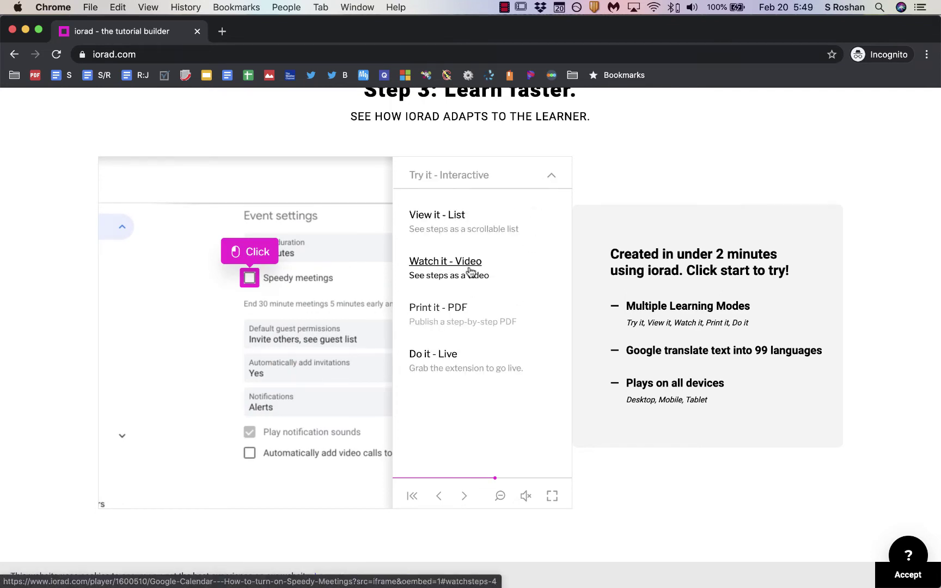
{"action": "left_click", "coordinate": [553, 180]}
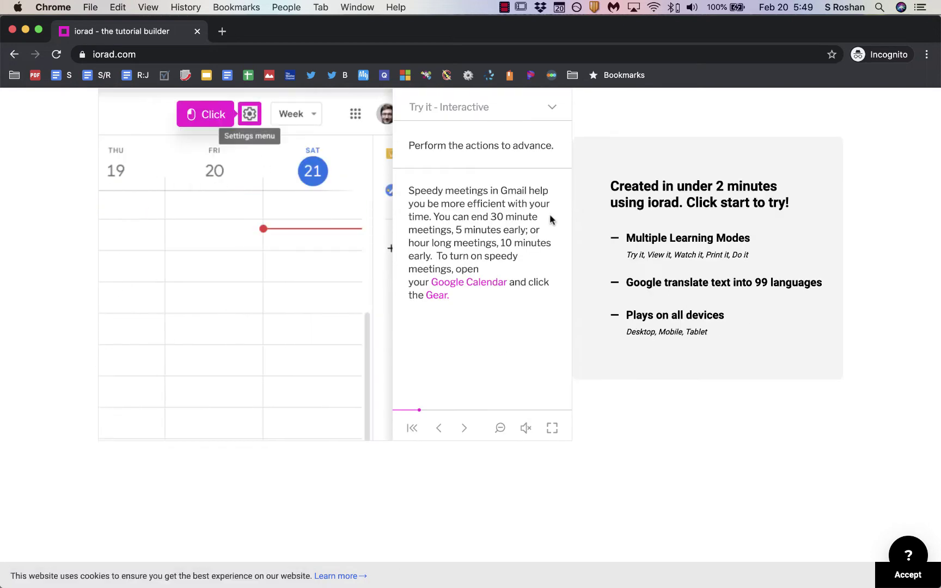
{"action": "scroll", "coordinate": [537, 309], "scroll_direction": "up", "scroll_amount": 2}
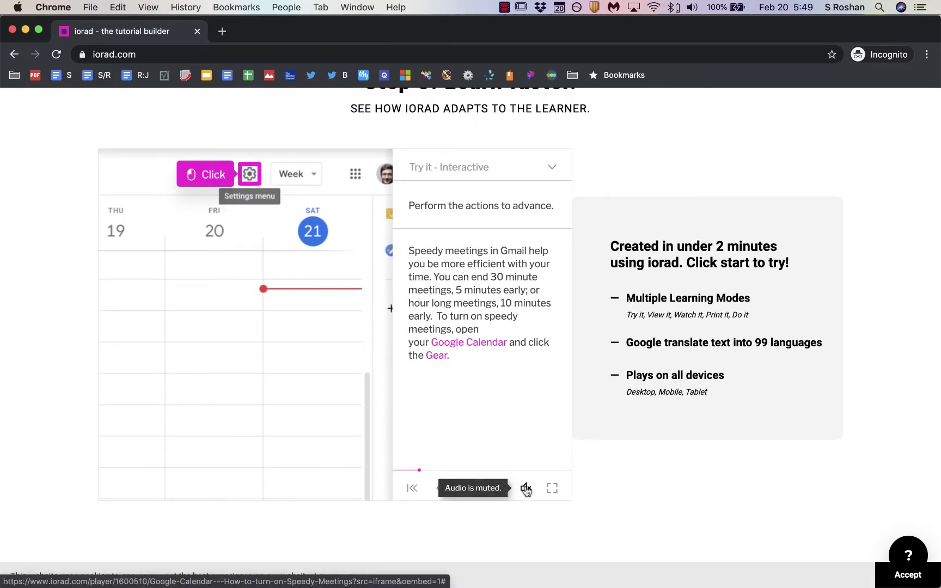
{"action": "scroll", "coordinate": [483, 478], "scroll_direction": "up", "scroll_amount": 1}
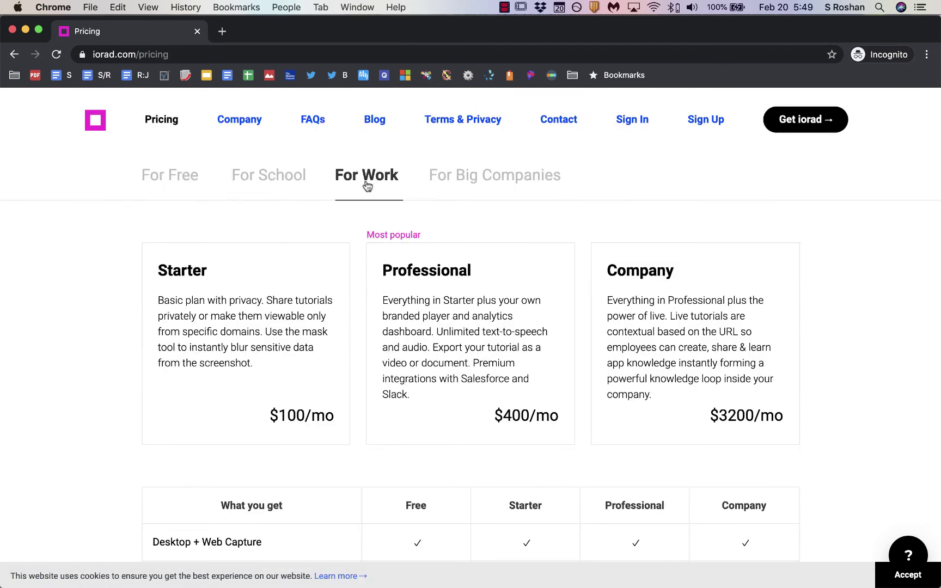
- Scroll through the For Work pricing plans: Starter, Professional and Company
{"action": "scroll", "coordinate": [394, 226], "scroll_direction": "down", "scroll_amount": 3}
{"action": "mouse_move", "coordinate": [395, 226]}
{"action": "scroll", "coordinate": [391, 229], "scroll_direction": "down", "scroll_amount": 1}
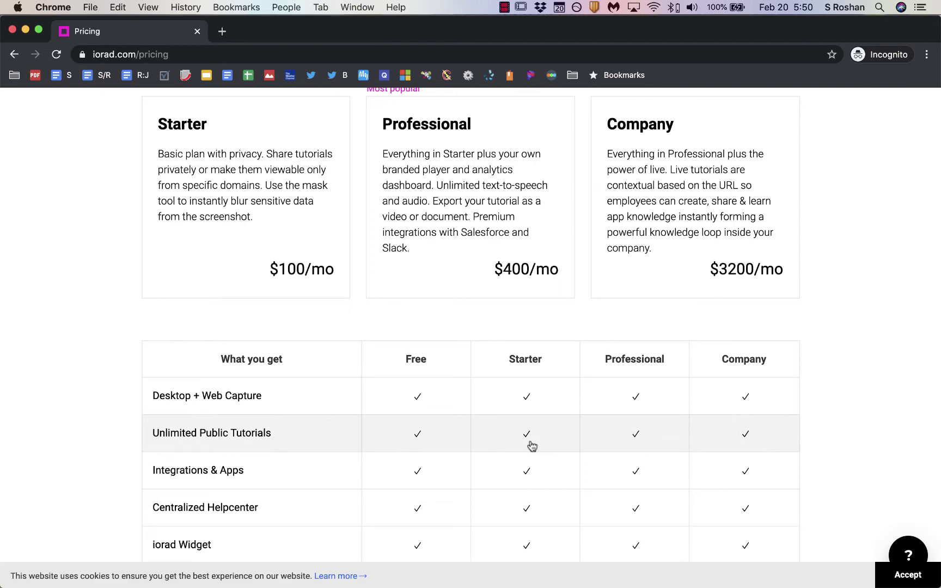
{"action": "scroll", "coordinate": [531, 446], "scroll_direction": "up", "scroll_amount": 5}
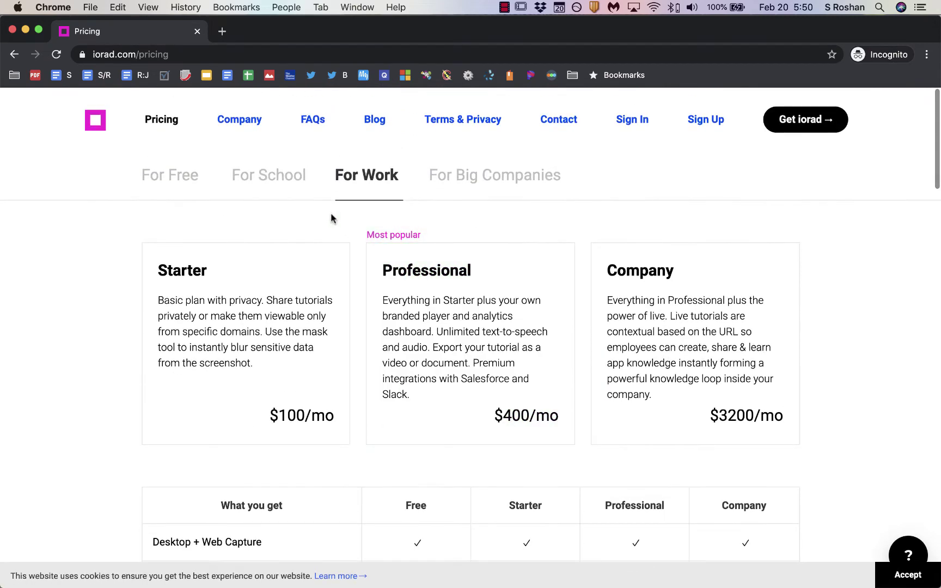
- Compare the For School, For Free and For Work plans and review the feature table
{"action": "left_click", "coordinate": [278, 177]}
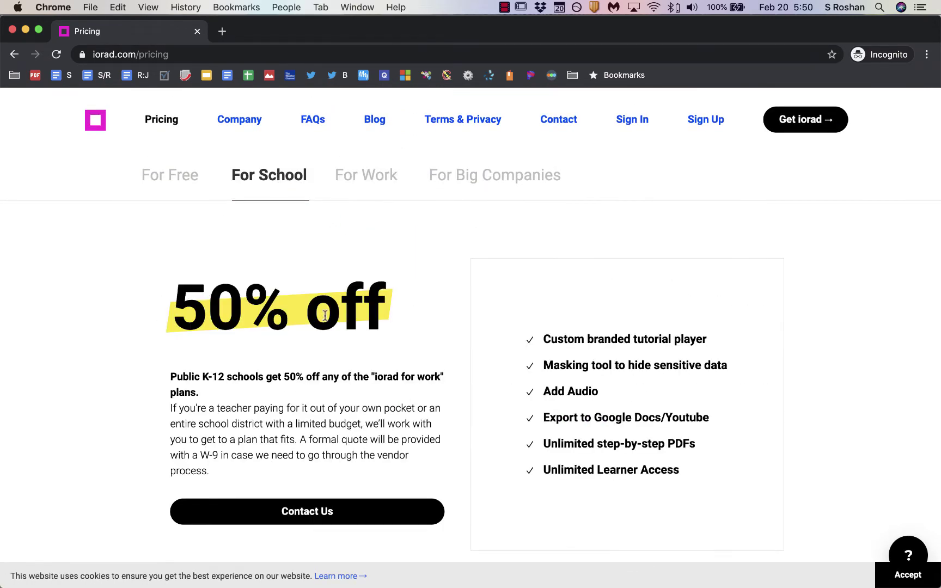
{"action": "left_click", "coordinate": [171, 188]}
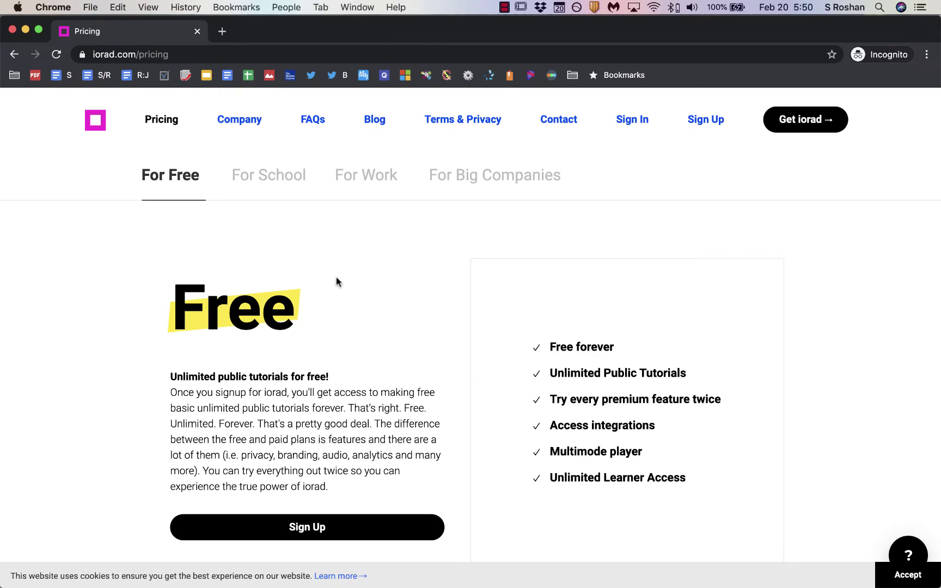
{"action": "scroll", "coordinate": [336, 280], "scroll_direction": "down", "scroll_amount": 1}
{"action": "left_click", "coordinate": [350, 160]}
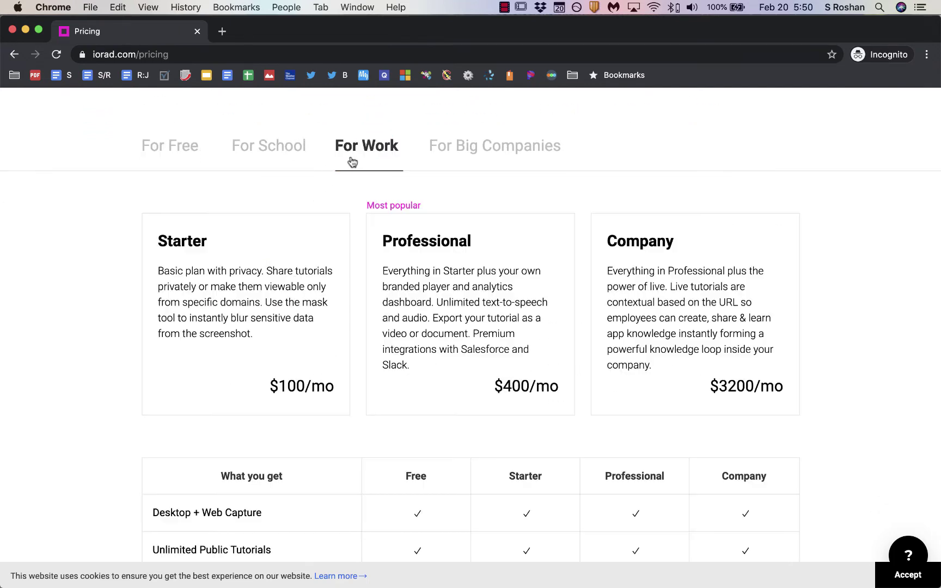
{"action": "scroll", "coordinate": [359, 229], "scroll_direction": "down", "scroll_amount": 4}
{"action": "scroll", "coordinate": [361, 249], "scroll_direction": "down", "scroll_amount": 3}
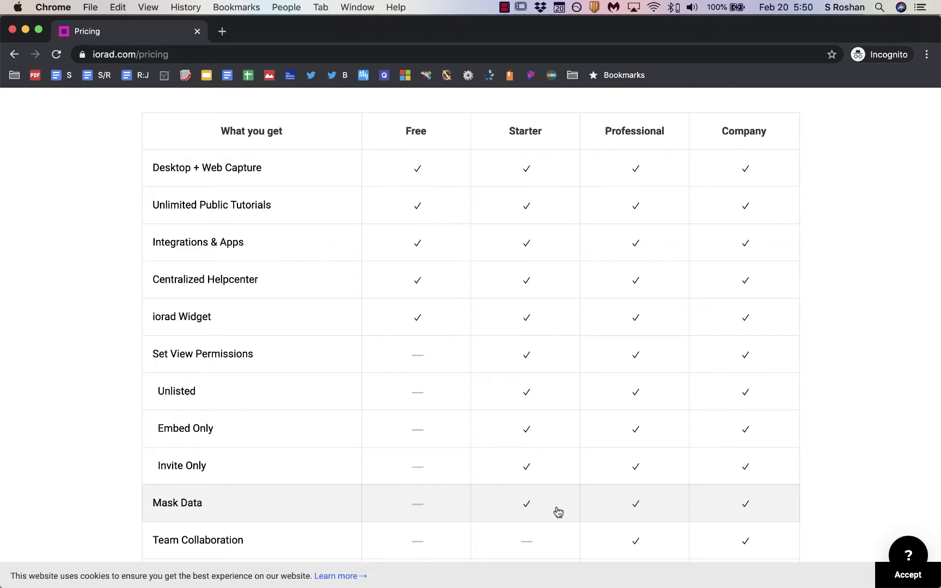
{"action": "scroll", "coordinate": [559, 512], "scroll_direction": "down", "scroll_amount": 6}
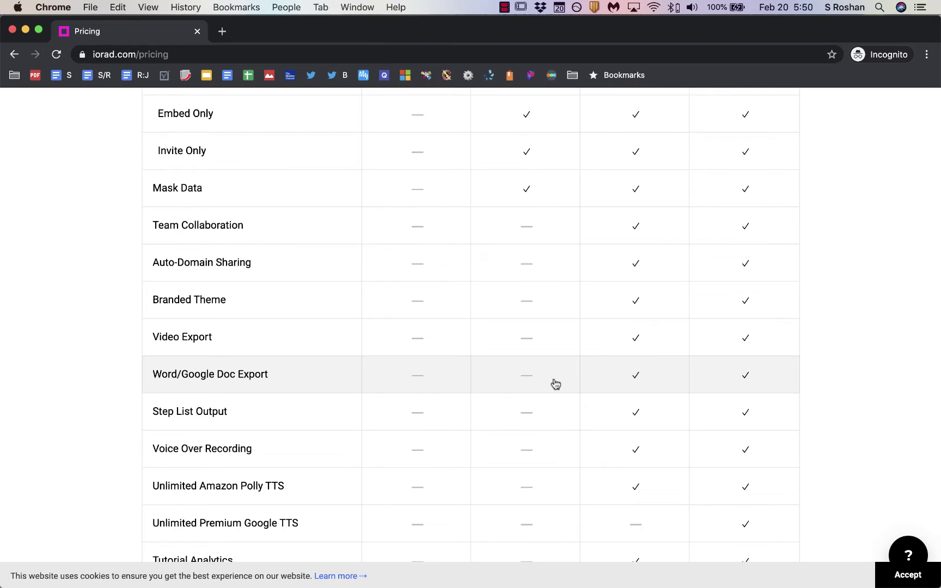
{"action": "scroll", "coordinate": [552, 383], "scroll_direction": "down", "scroll_amount": 2}
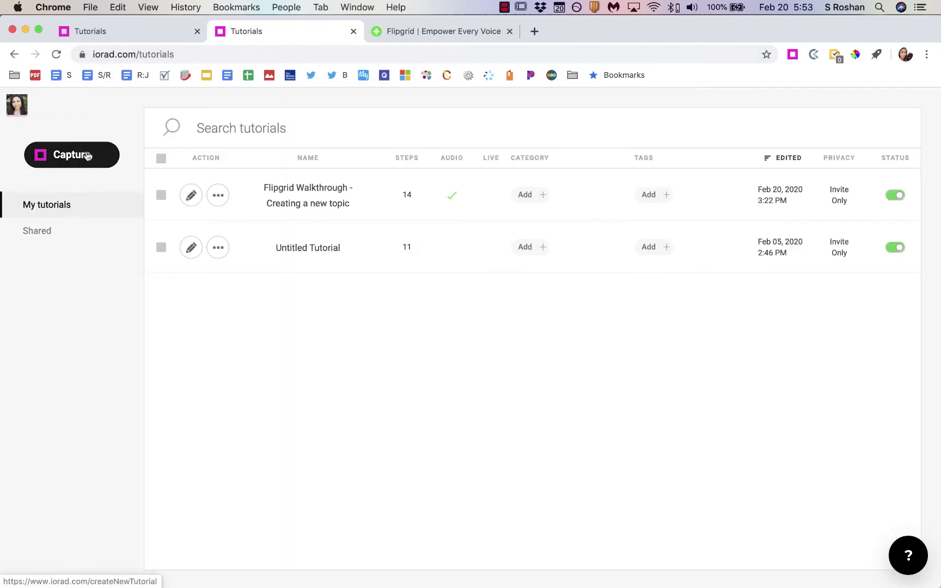
- Launch a new Web capture, rather than Desktop, and start recording the tutorial
{"action": "left_click", "coordinate": [87, 156]}
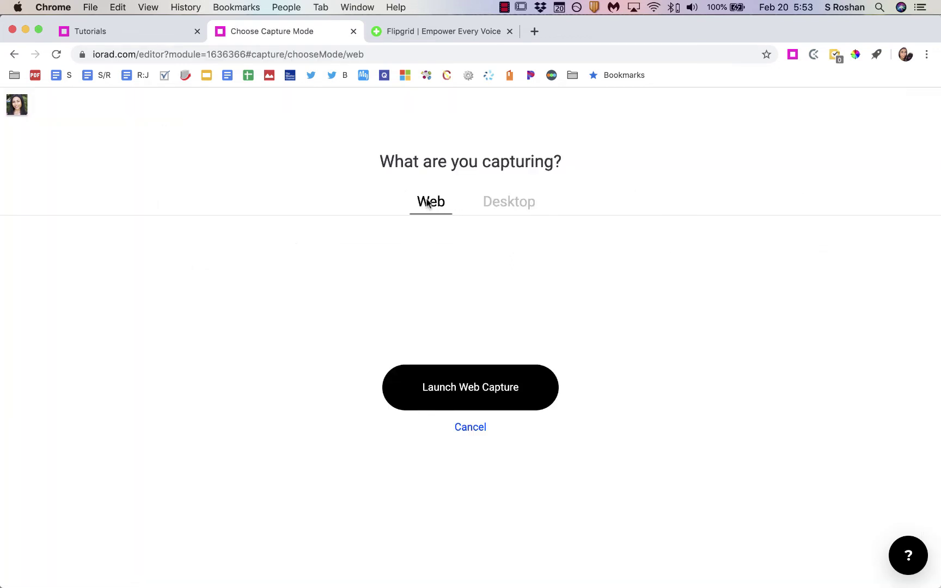
{"action": "left_click", "coordinate": [519, 204]}
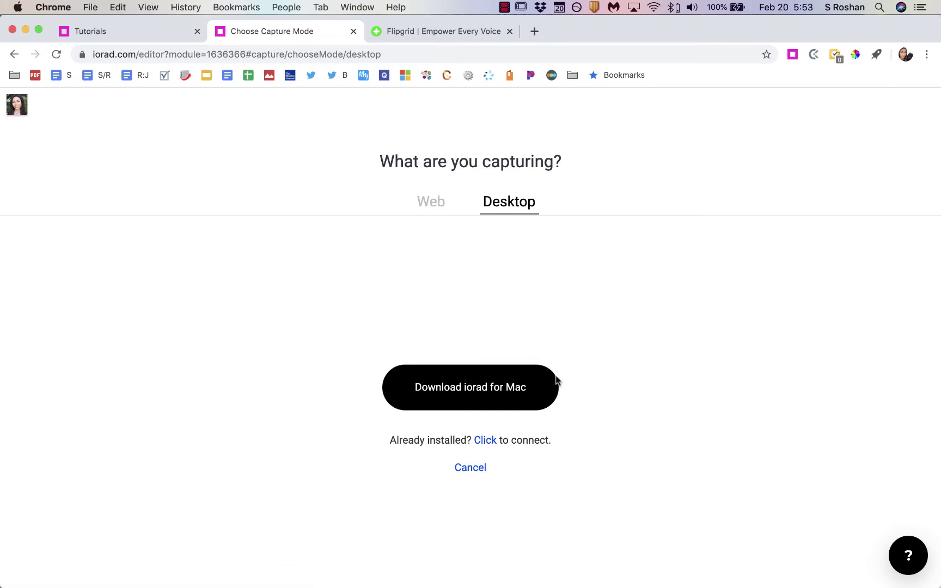
{"action": "left_click", "coordinate": [436, 207]}
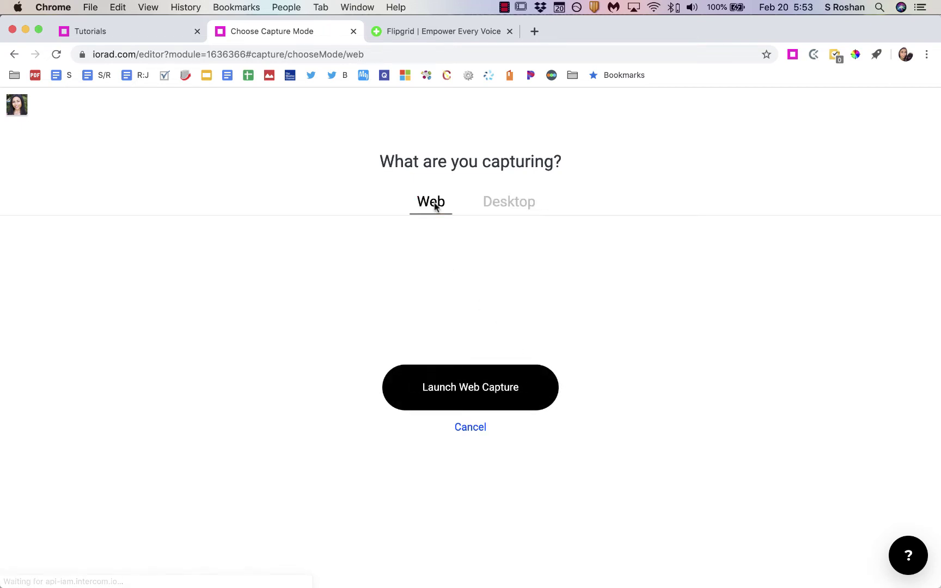
{"action": "left_click", "coordinate": [476, 389]}
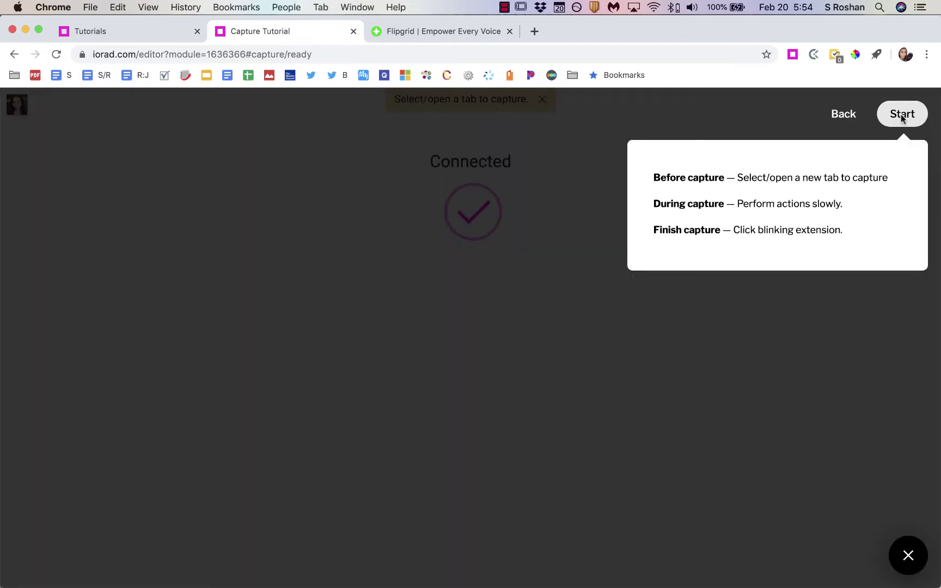
{"action": "left_click", "coordinate": [902, 115]}
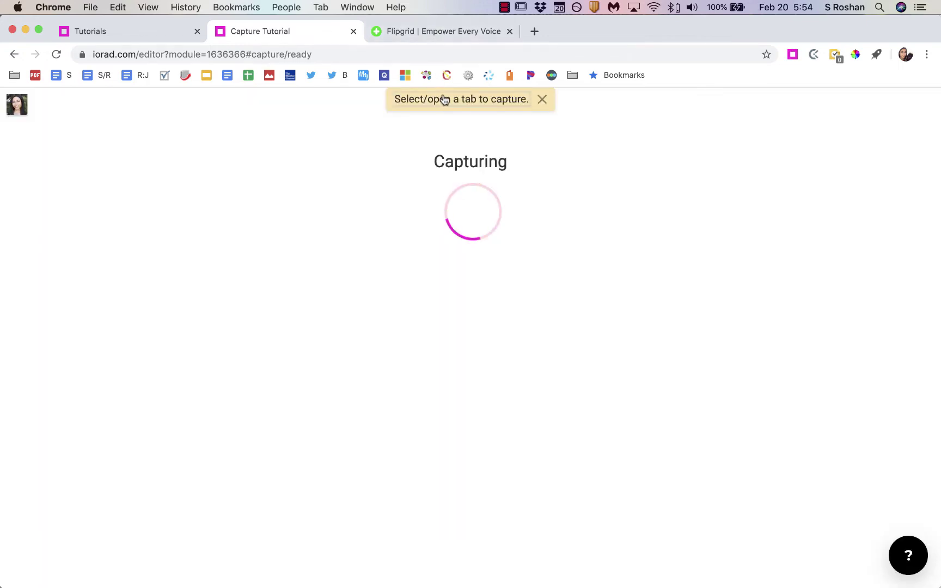
- Enable capture on Flipgrid, log in as educator, and create the public 'Sample Grid' for PLCs
{"action": "left_click", "coordinate": [471, 34]}
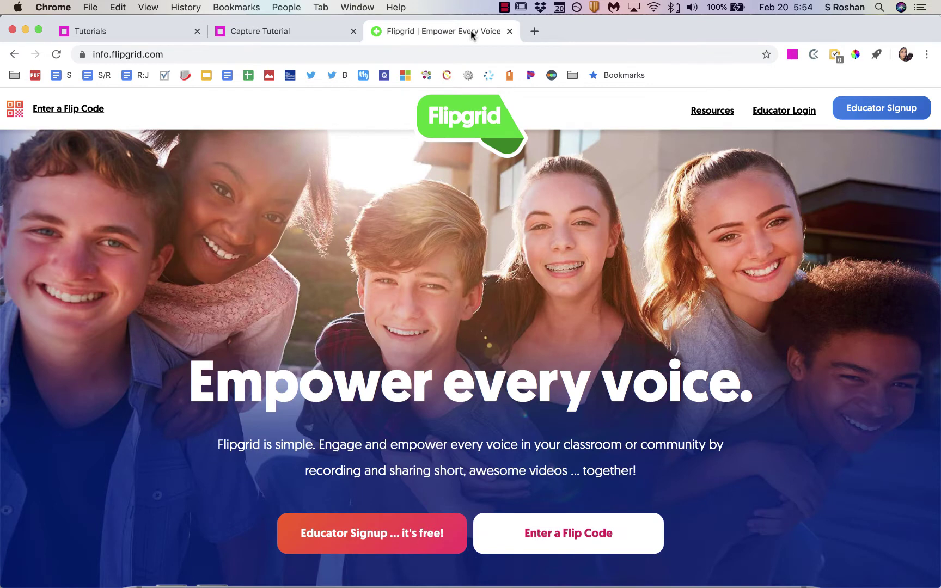
{"action": "left_click", "coordinate": [791, 55]}
{"action": "left_click", "coordinate": [791, 112]}
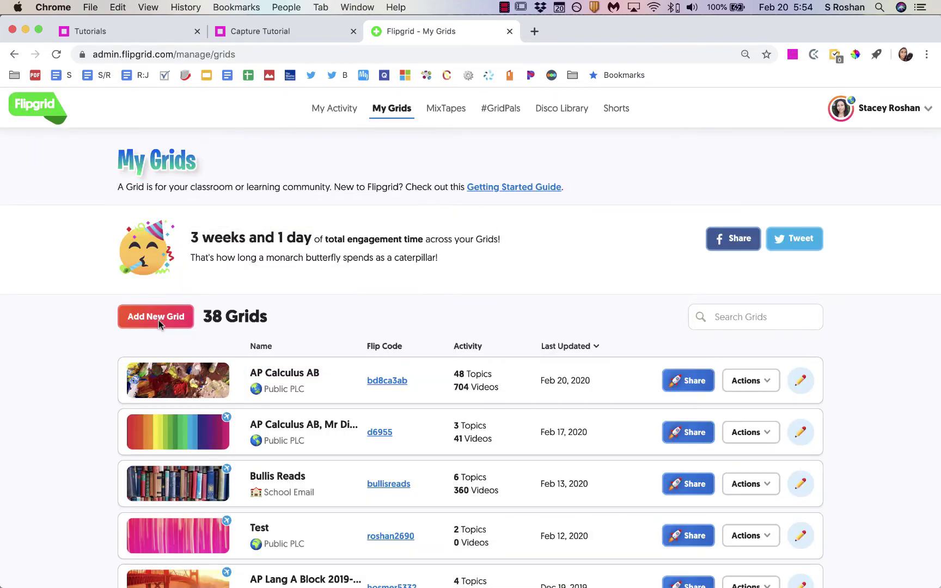
{"action": "left_click", "coordinate": [160, 316]}
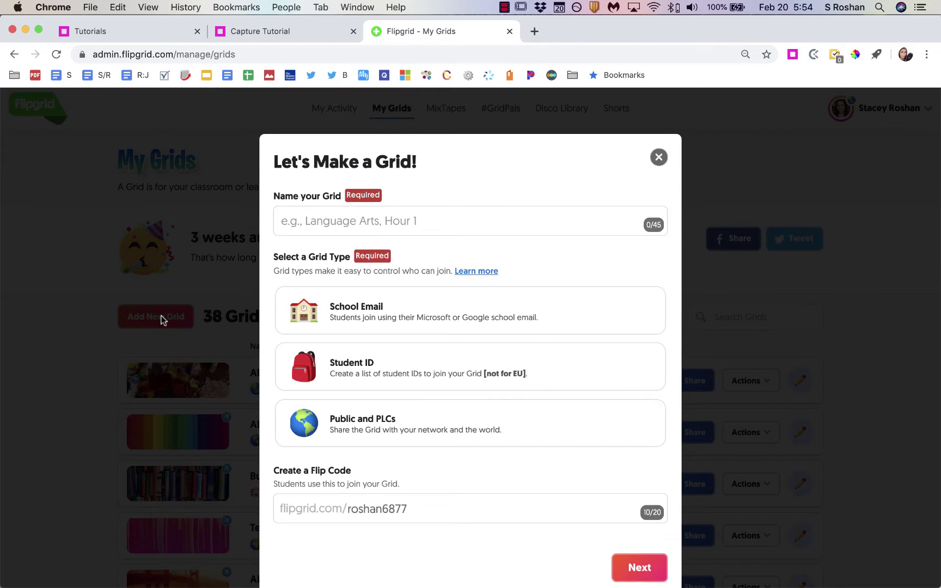
{"action": "type", "text": "Sample Grid"}
{"action": "left_click", "coordinate": [407, 429]}
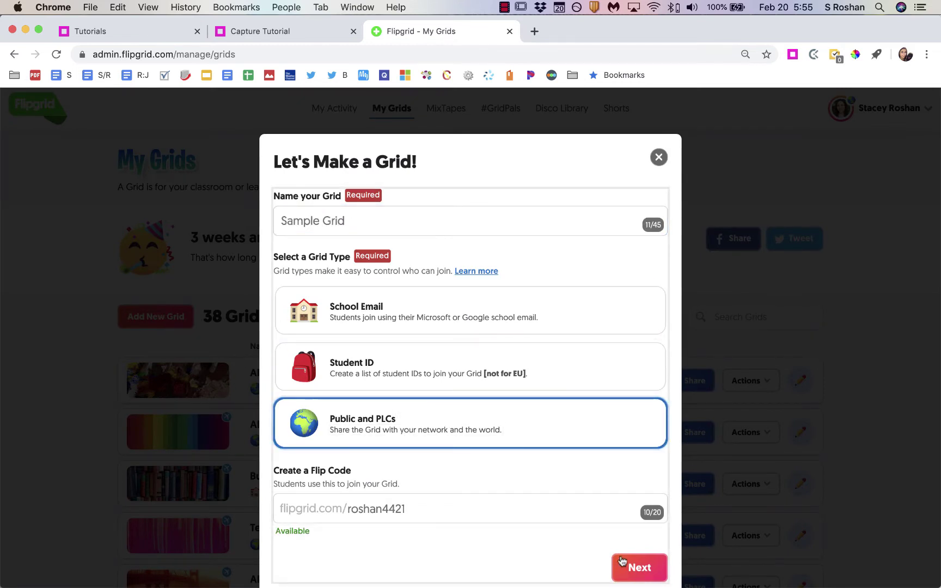
{"action": "left_click", "coordinate": [637, 567]}
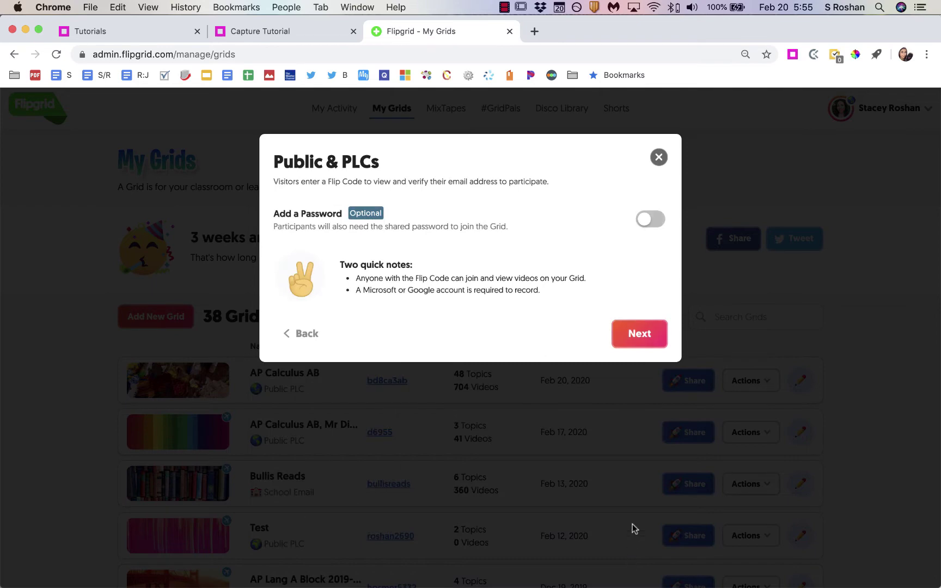
{"action": "left_click", "coordinate": [648, 334]}
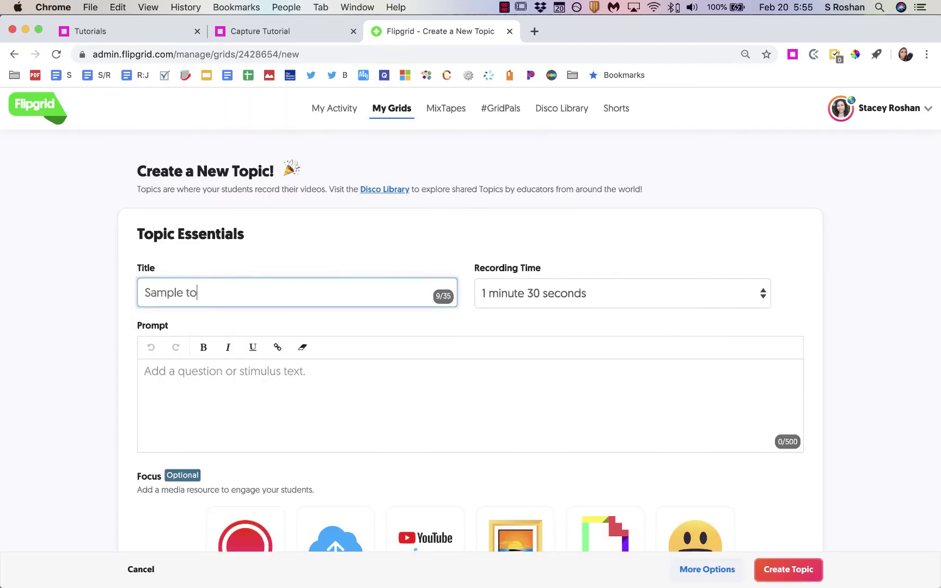
- Create 'Sample topic' with prompt 'Add prompt here' and 3-minute recording time, then finish capturing
{"action": "type", "text": "pic"}
{"action": "left_click", "coordinate": [603, 298]}
{"action": "left_click", "coordinate": [614, 403]}
{"action": "left_click", "coordinate": [613, 403]}
{"action": "type", "text": "Add prompt t"}
{"action": "type", "text": "ere"}
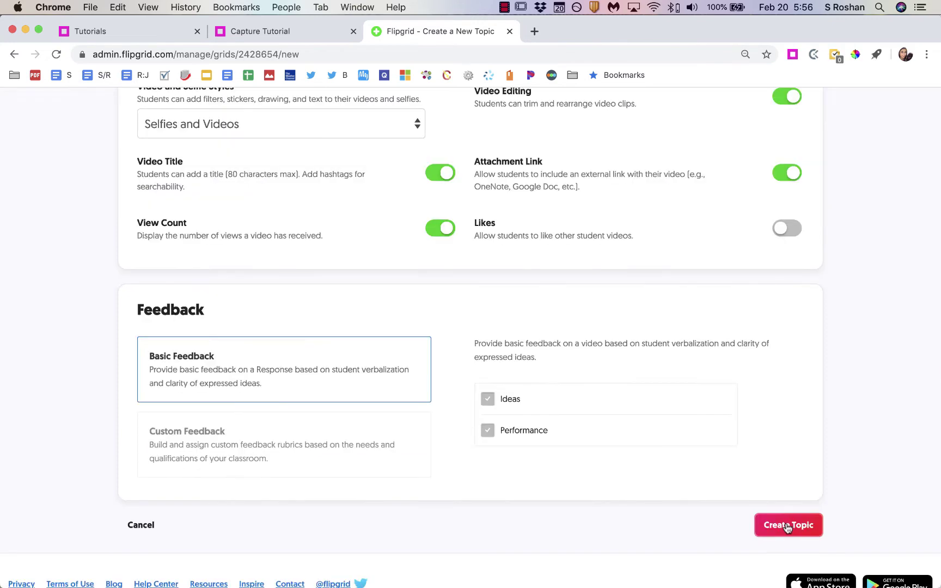
{"action": "left_click", "coordinate": [786, 523]}
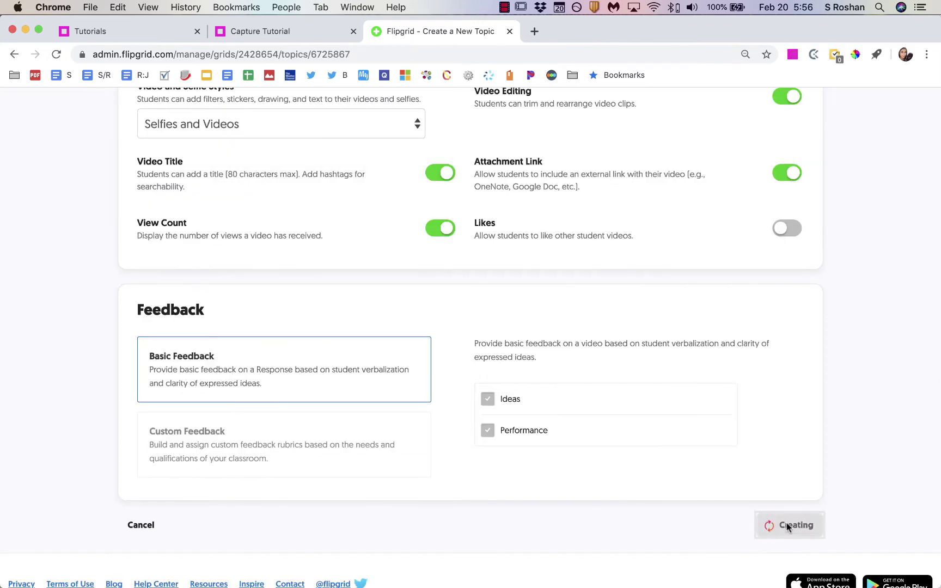
{"action": "left_click", "coordinate": [760, 284]}
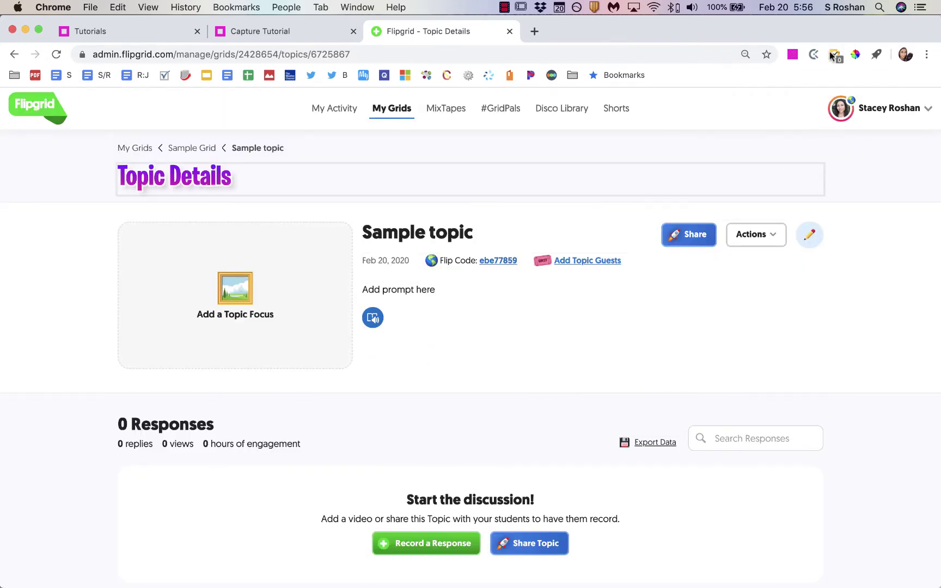
{"action": "left_click", "coordinate": [792, 55]}
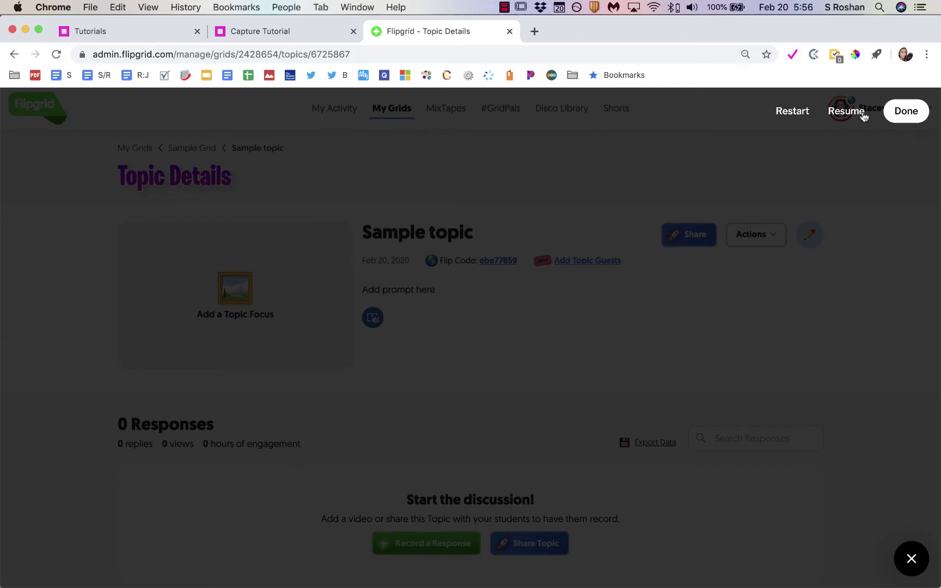
{"action": "left_click", "coordinate": [910, 115]}
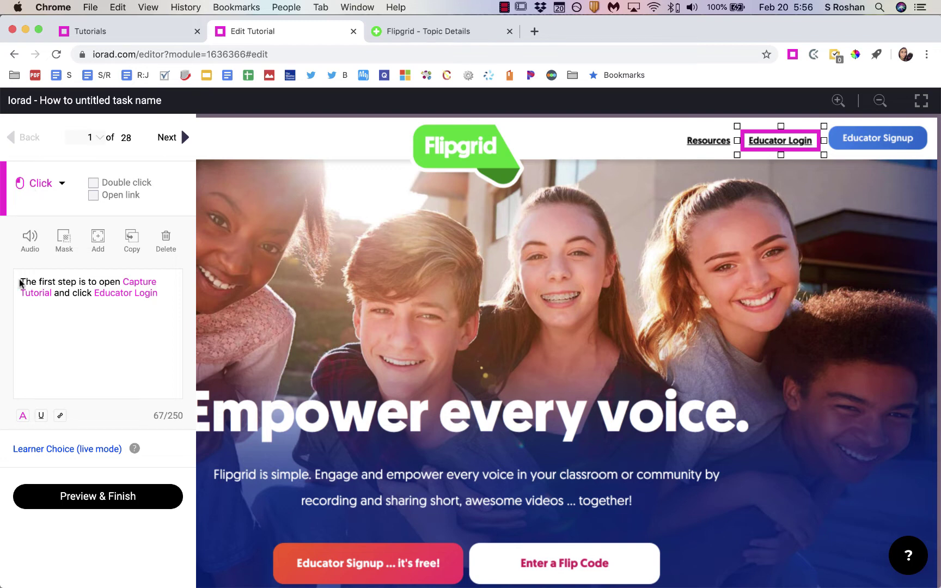
- Delete 'open Capture Tutorial and ' so step 1 reads 'The first step is to click Educator Login'
{"action": "left_click_drag", "start_coordinate": [20, 278], "coordinate": [164, 295]}
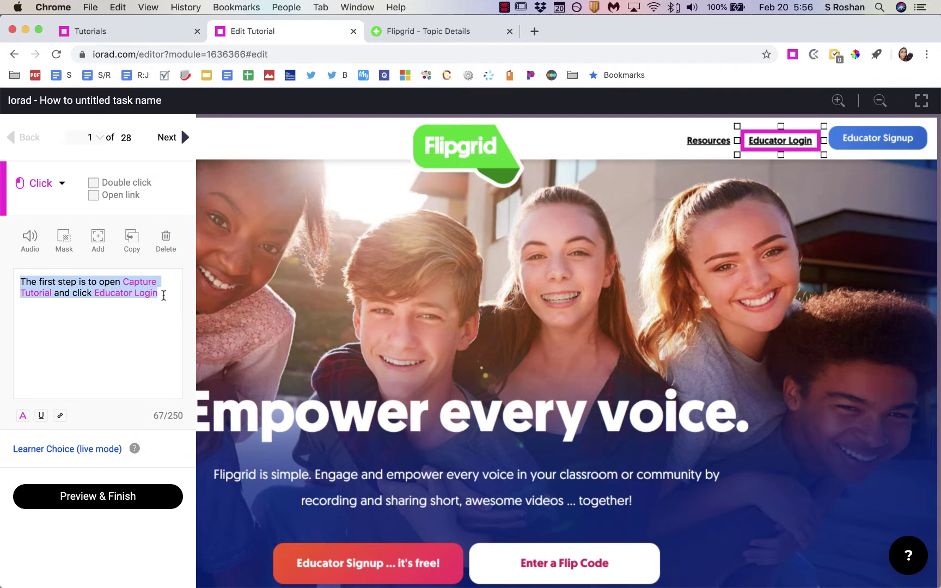
{"action": "left_click", "coordinate": [25, 280]}
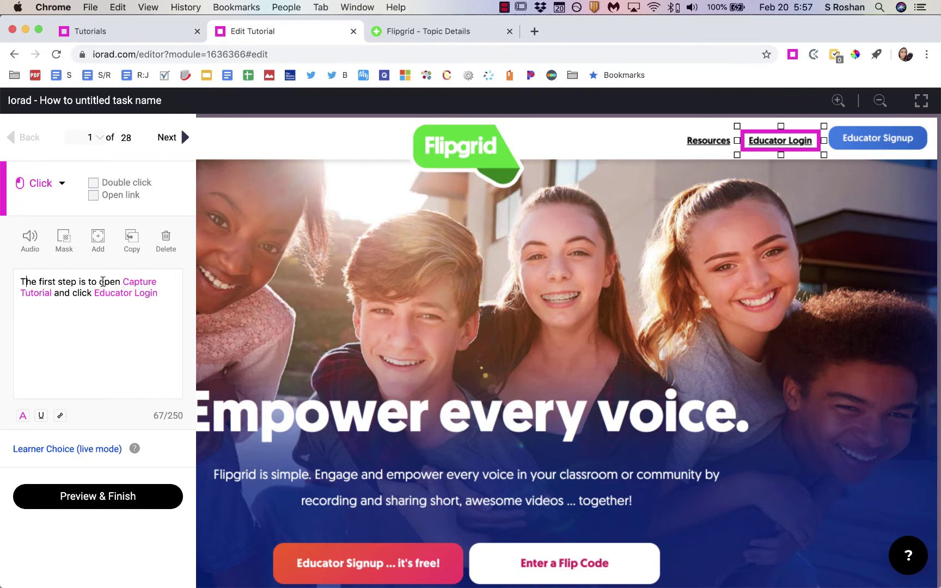
{"action": "left_click_drag", "start_coordinate": [98, 282], "coordinate": [72, 293]}
{"action": "key", "text": "BackSpace"}
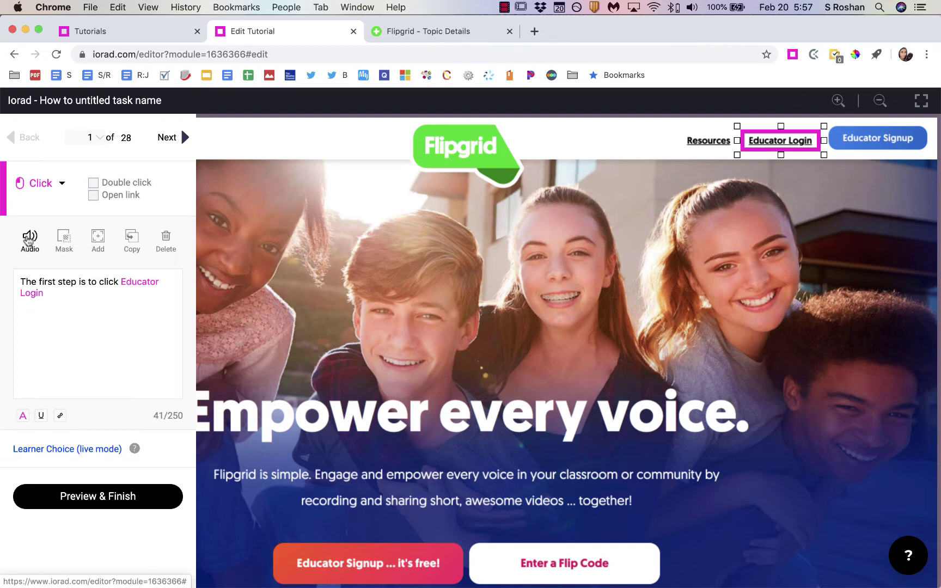
{"action": "left_click", "coordinate": [29, 238]}
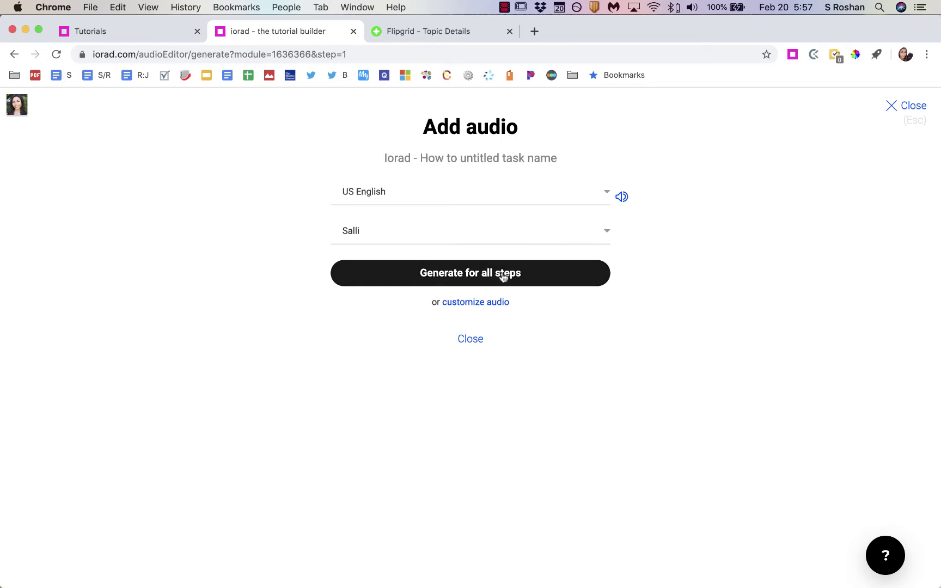
- Record, stop and play back a custom voice narration for step 1, then close audio
{"action": "left_click", "coordinate": [490, 303]}
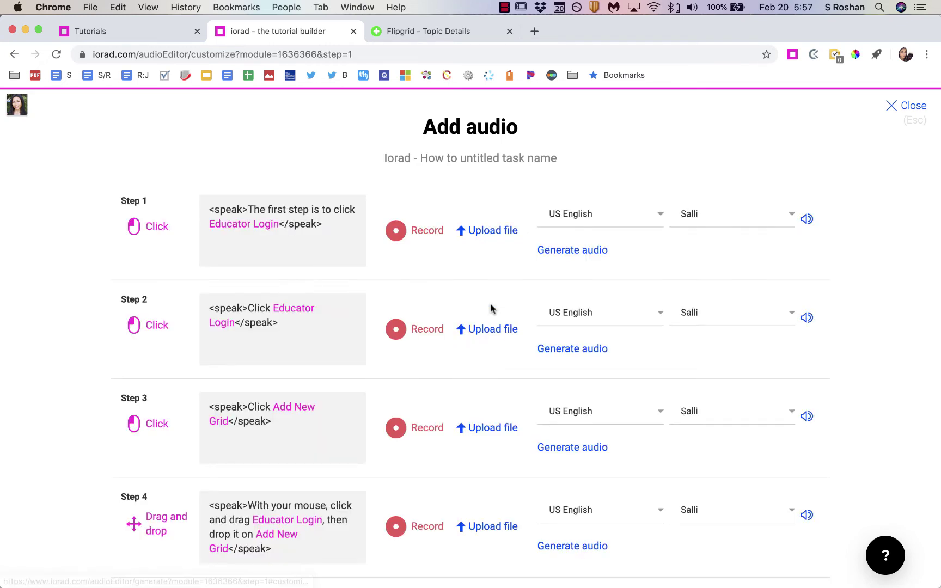
{"action": "left_click", "coordinate": [396, 231]}
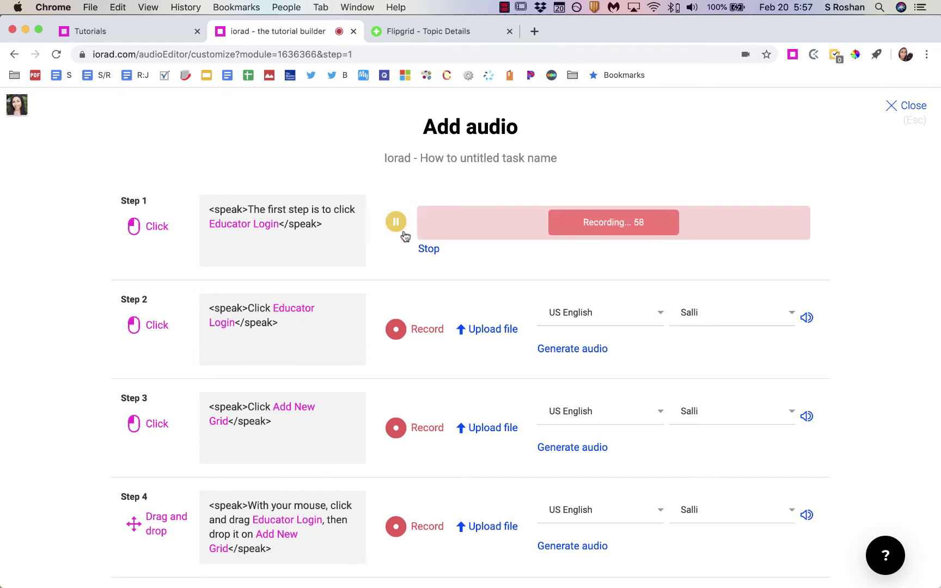
{"action": "left_click", "coordinate": [429, 249]}
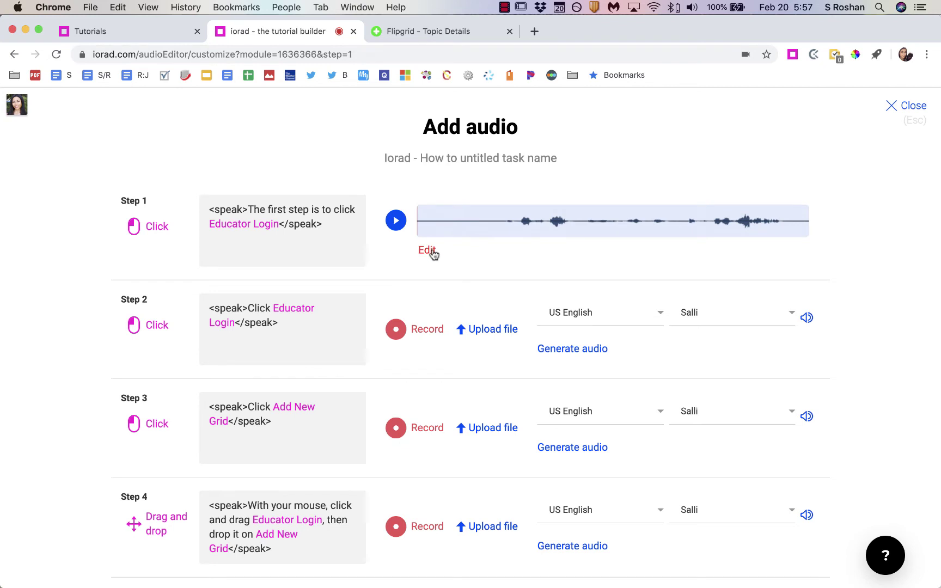
{"action": "left_click", "coordinate": [427, 250]}
{"action": "left_click", "coordinate": [449, 220]}
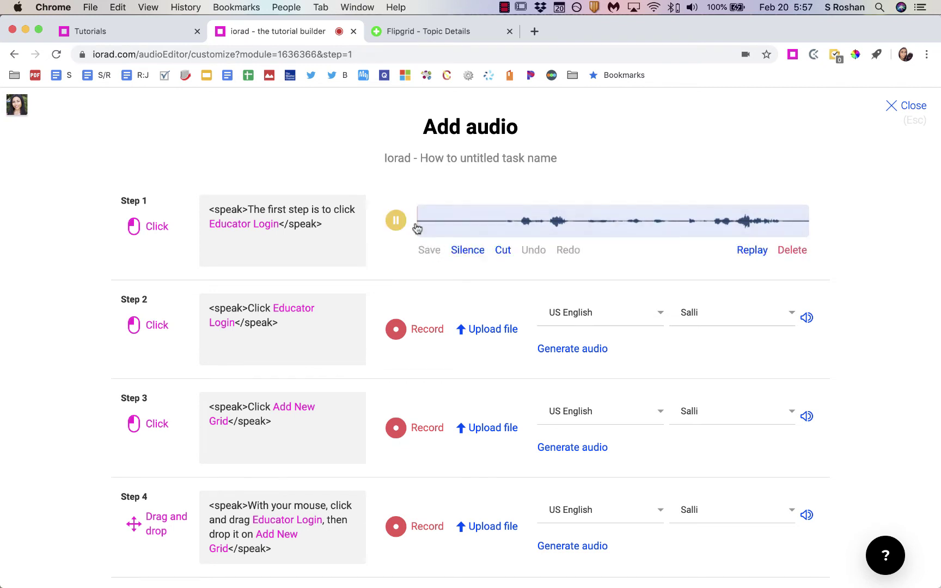
{"action": "left_click", "coordinate": [449, 221]}
{"action": "left_click", "coordinate": [888, 106]}
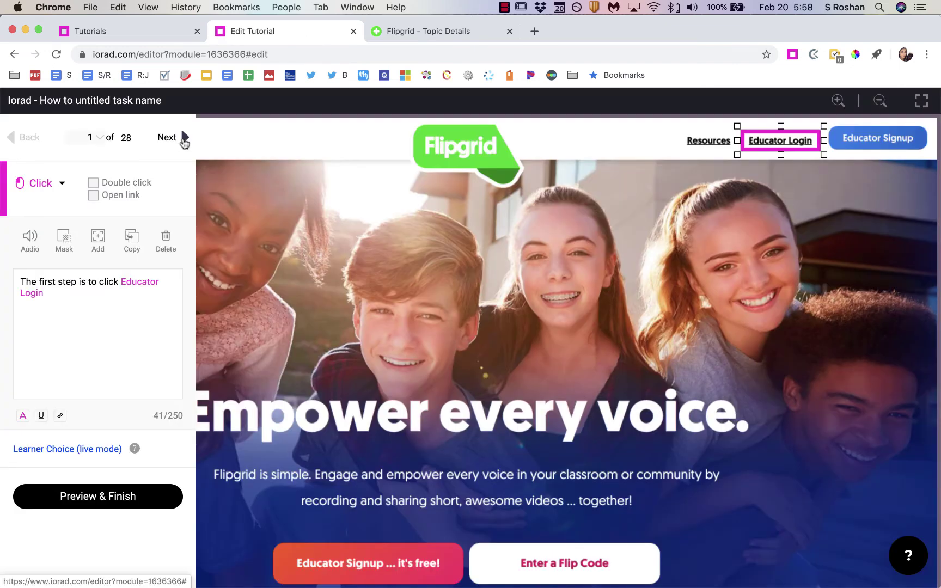
- Delete duplicate step 2 and open 'Flipgrid Walkthrough - Creating a new topic' for editing
{"action": "left_click", "coordinate": [184, 143]}
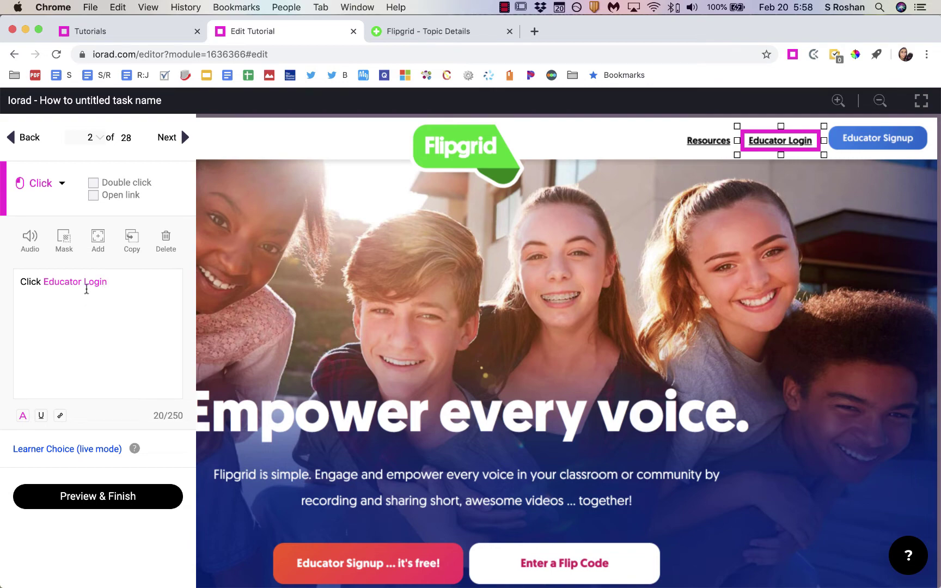
{"action": "left_click", "coordinate": [167, 241]}
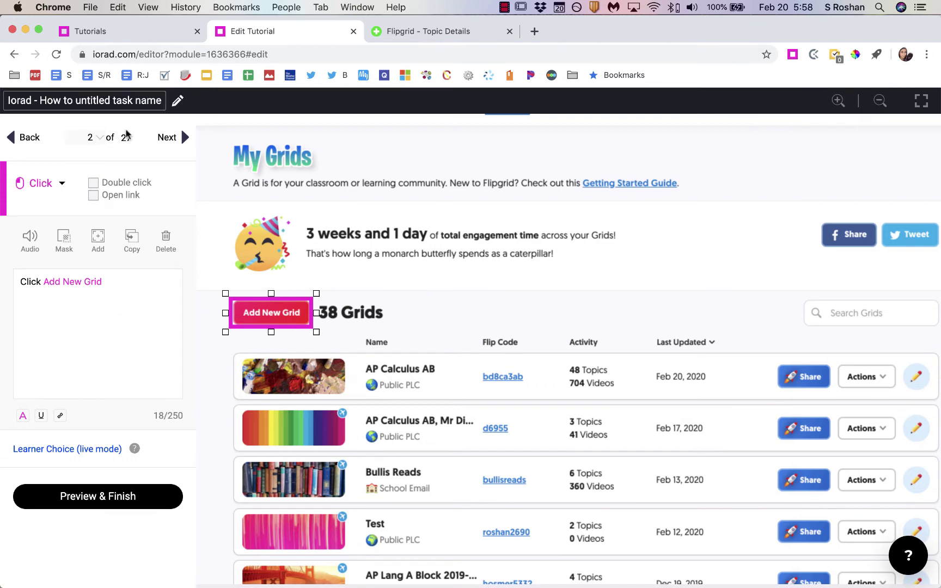
{"action": "left_click", "coordinate": [130, 31]}
{"action": "left_click", "coordinate": [191, 195]}
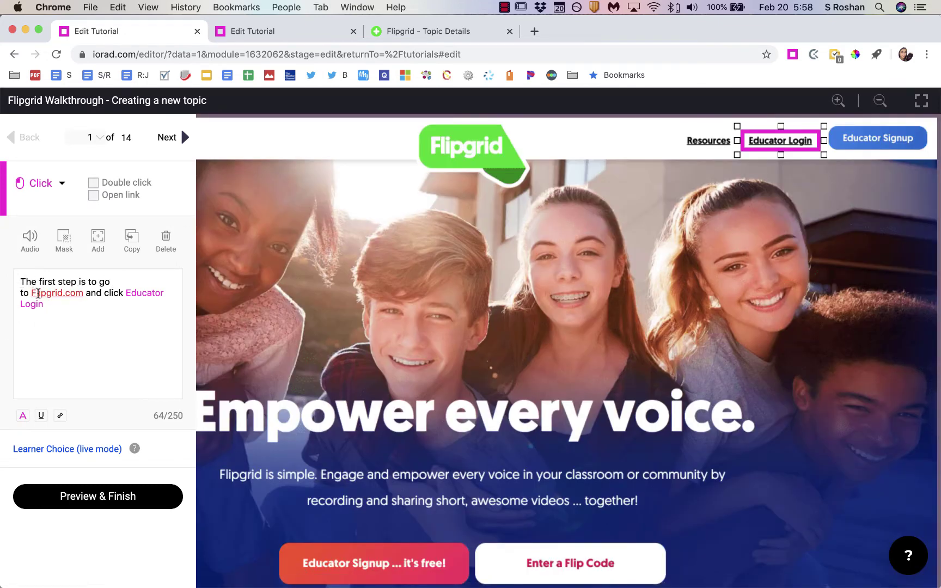
- Verify step 1's Flipgrid.com link points to flipgrid.com, then advance to step 3
{"action": "left_click", "coordinate": [71, 294]}
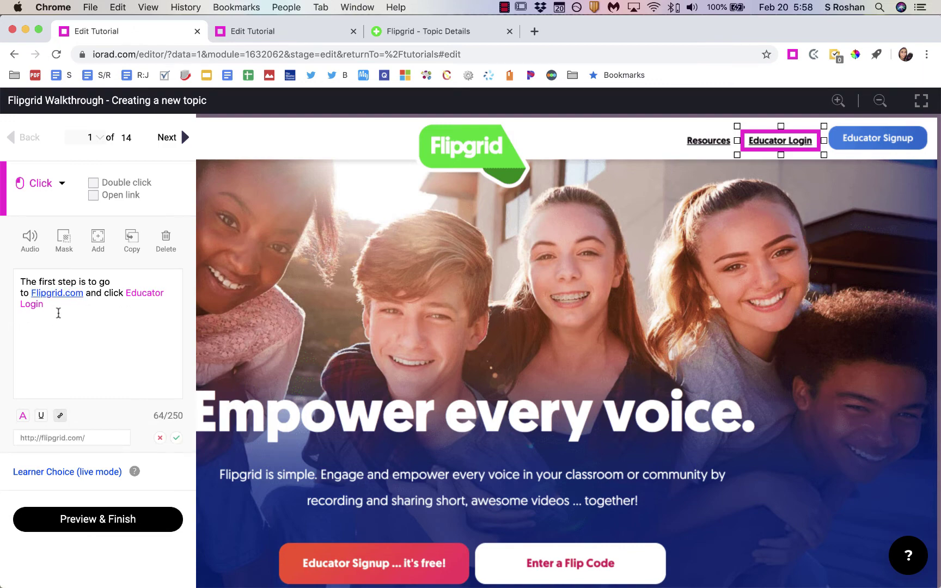
{"action": "left_click", "coordinate": [57, 313]}
{"action": "left_click", "coordinate": [174, 139]}
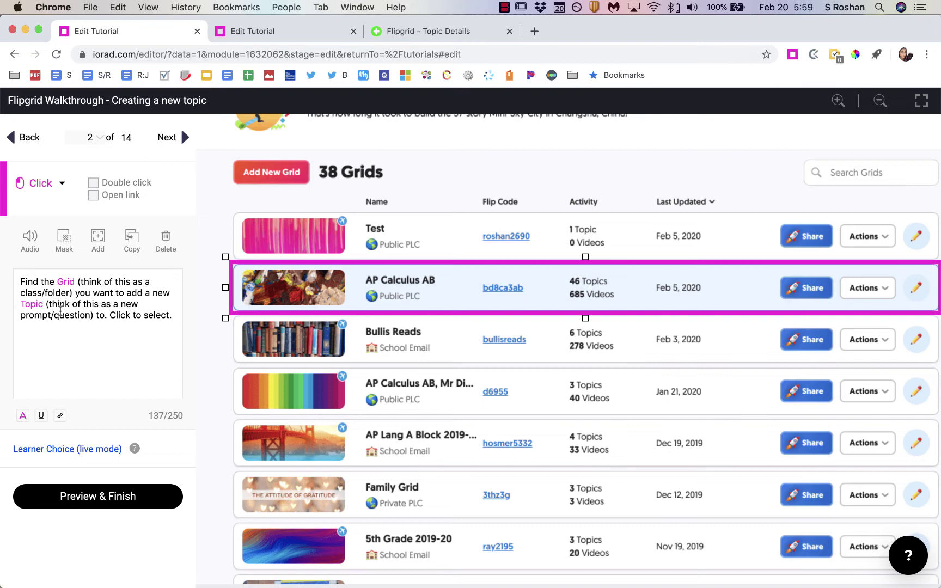
{"action": "left_click", "coordinate": [173, 138]}
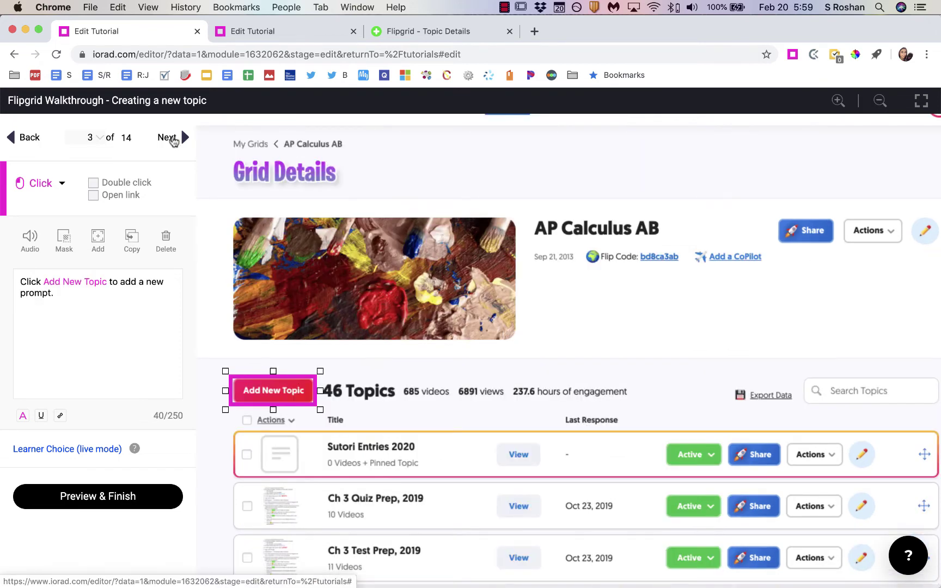
- Advance through walkthrough steps 4 to 11 and open the Preview & Finish page
{"action": "left_click", "coordinate": [172, 138]}
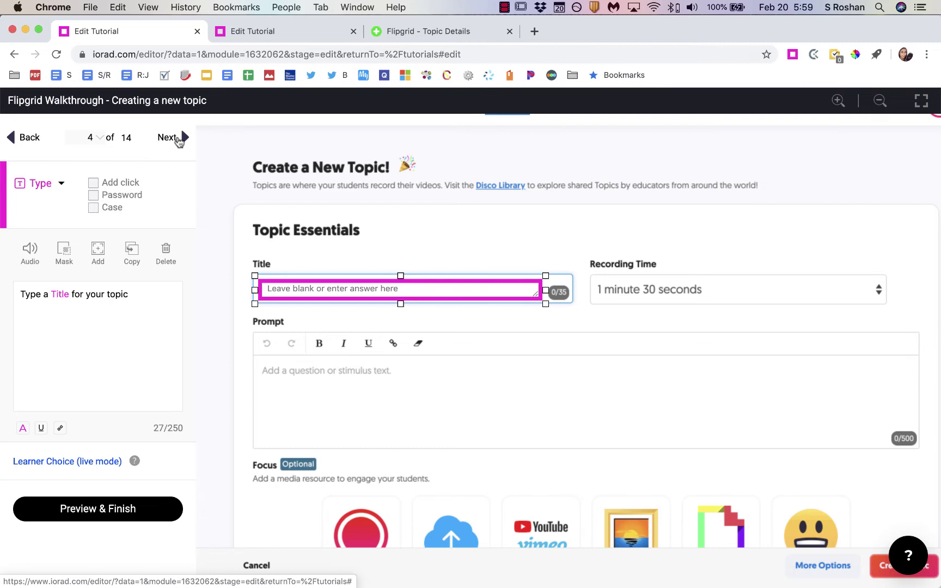
{"action": "left_click", "coordinate": [177, 141]}
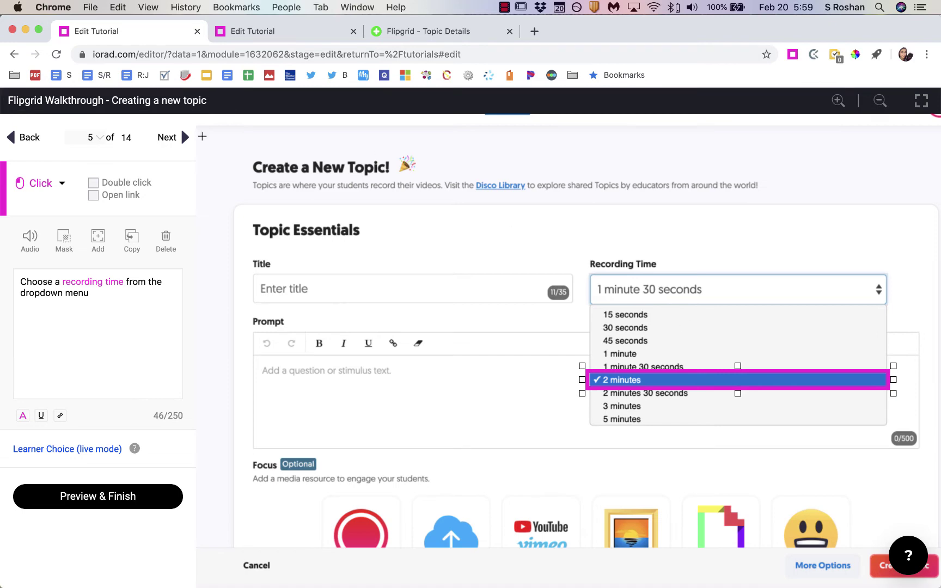
{"action": "left_click", "coordinate": [184, 139]}
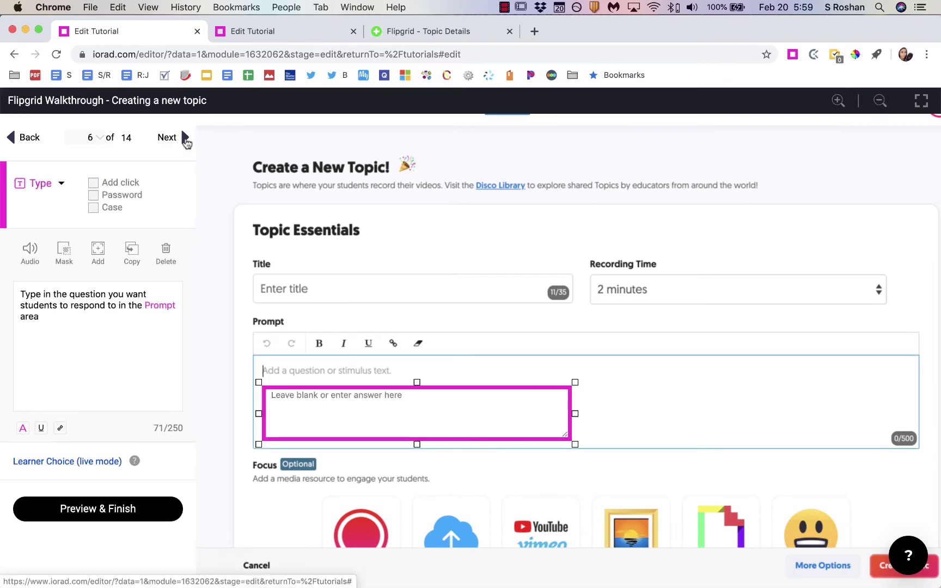
{"action": "left_click", "coordinate": [184, 139]}
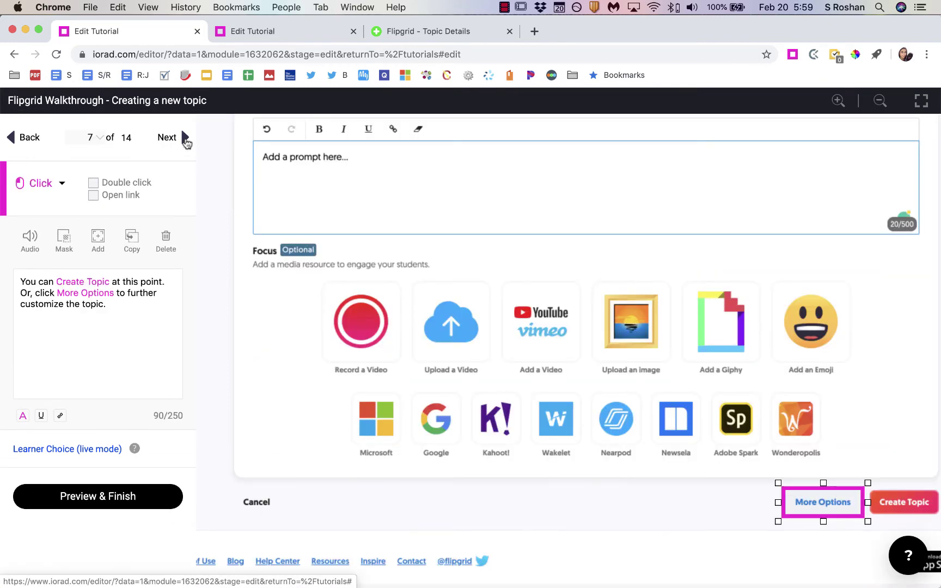
{"action": "left_click", "coordinate": [184, 139]}
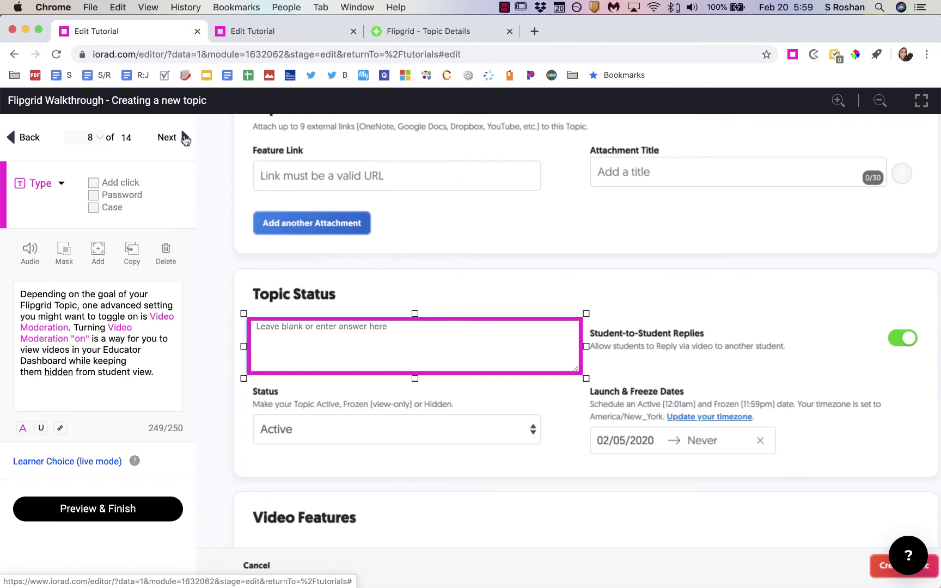
{"action": "left_click", "coordinate": [184, 139]}
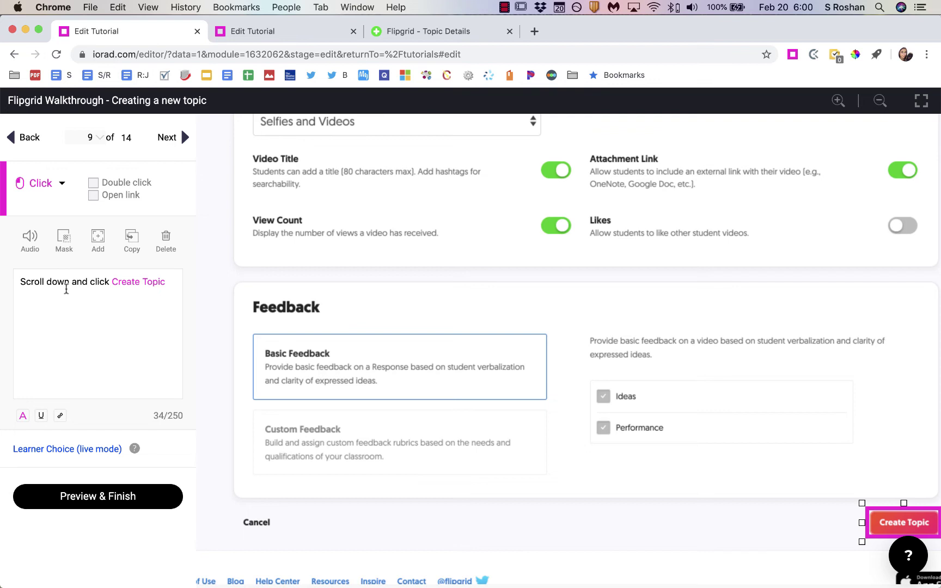
{"action": "left_click", "coordinate": [169, 140]}
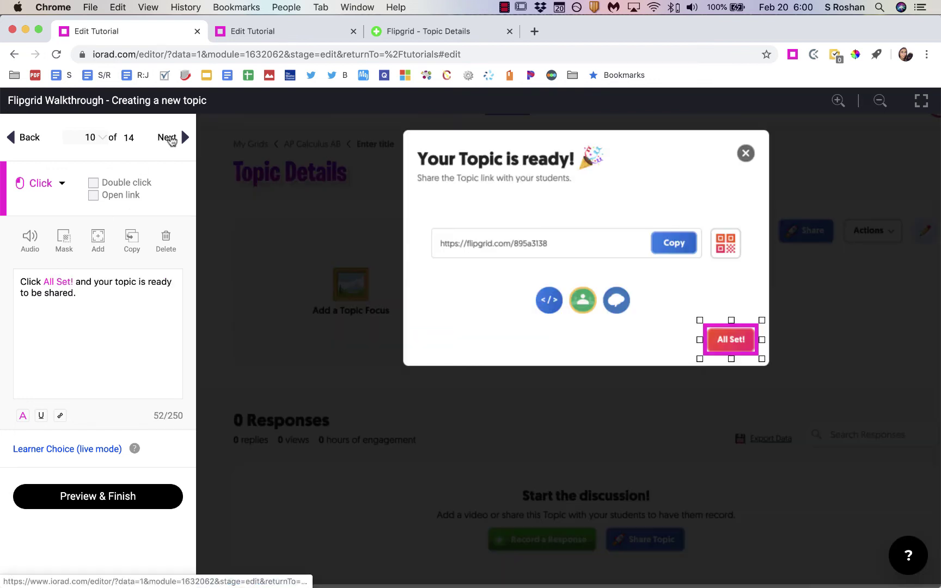
{"action": "left_click", "coordinate": [170, 141]}
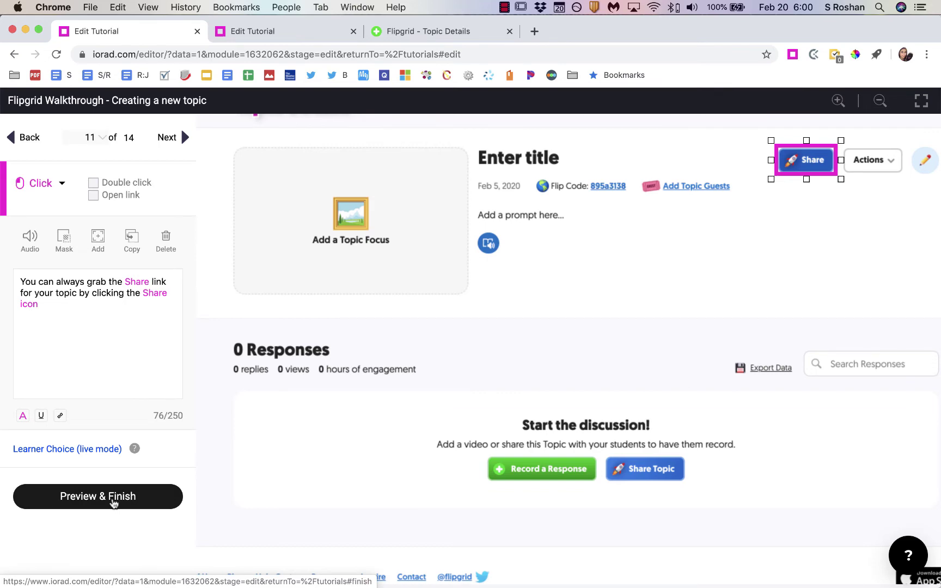
{"action": "left_click", "coordinate": [112, 496]}
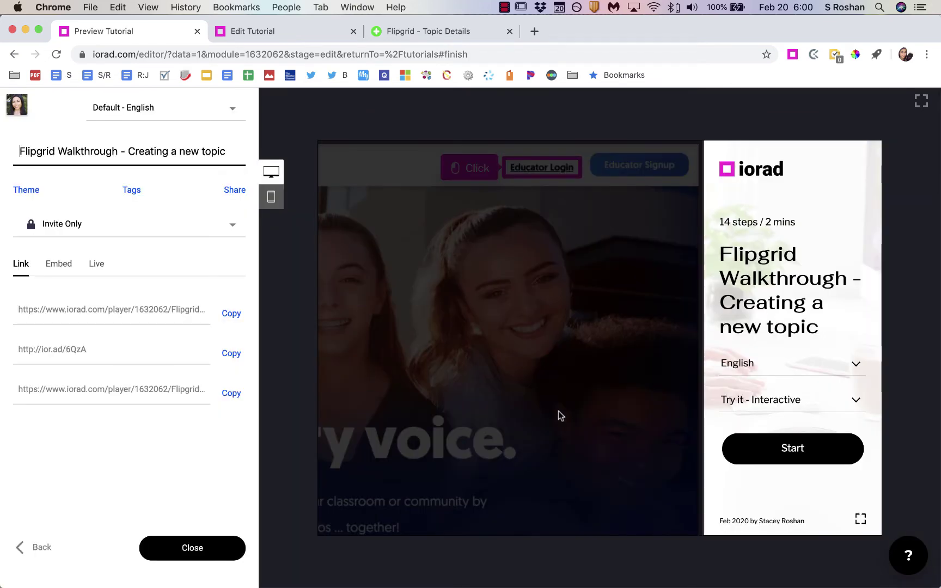
- Start the interactive preview and complete Educator Login, AP Calculus AB and Add New Topic
{"action": "left_click", "coordinate": [786, 447]}
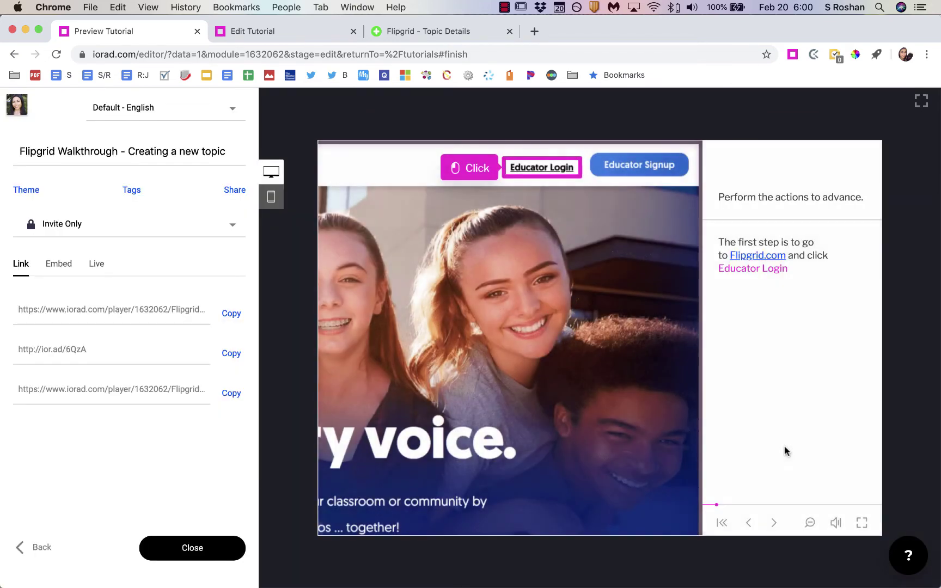
{"action": "key", "text": "XF86AudioMute"}
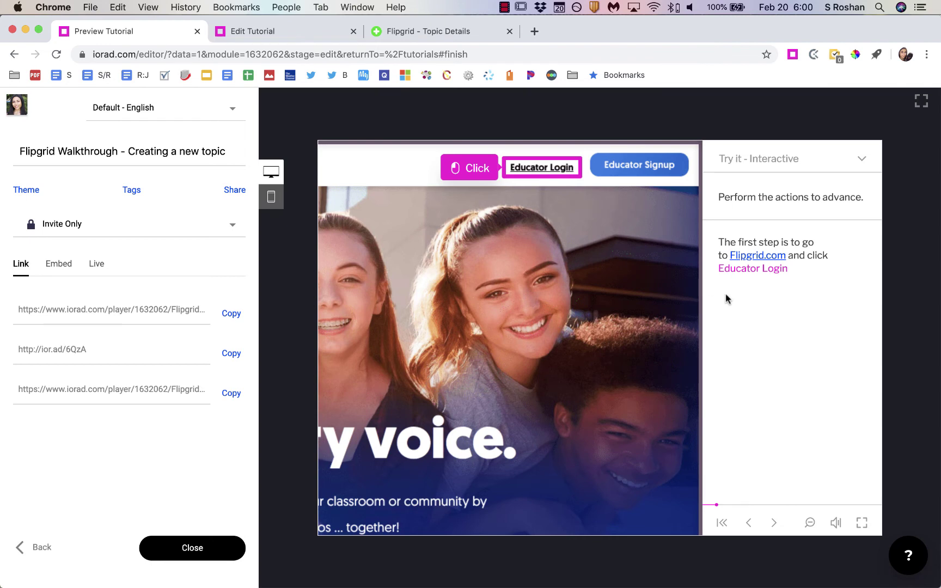
{"action": "left_click", "coordinate": [542, 171]}
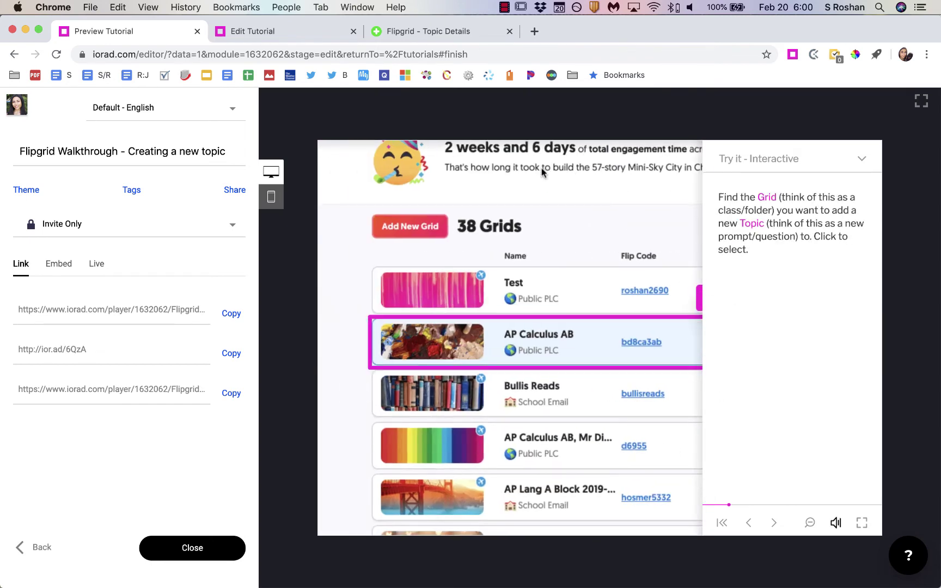
{"action": "left_click", "coordinate": [578, 341]}
{"action": "left_click", "coordinate": [471, 343]}
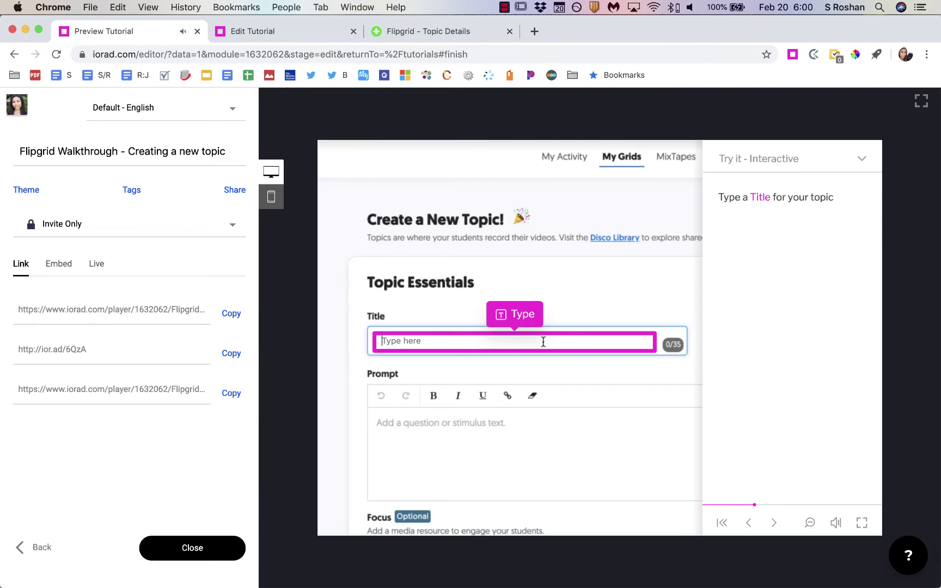
- Enter the title 'Hello World' and choose 2 minutes as the recording time
{"action": "type", "text": "Hello World"}
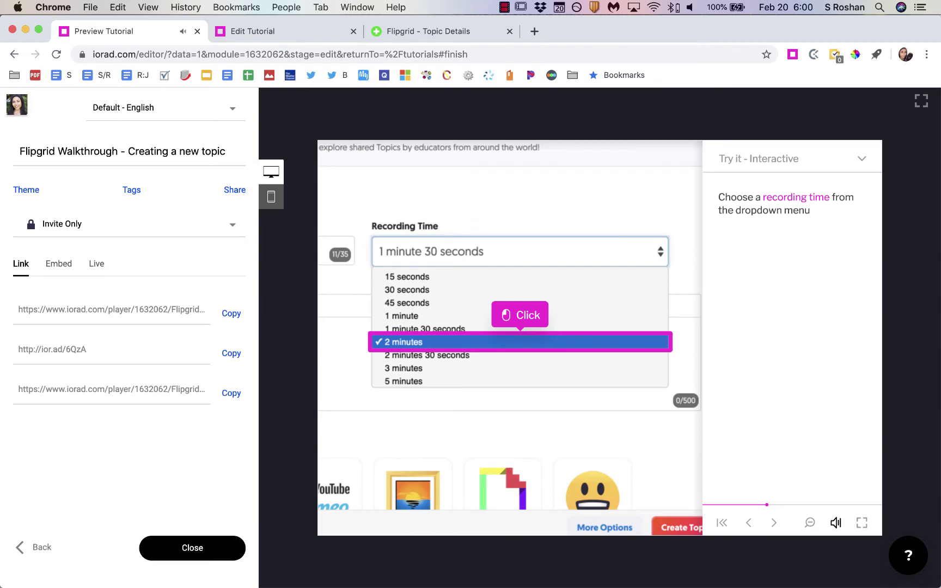
{"action": "left_click", "coordinate": [517, 343]}
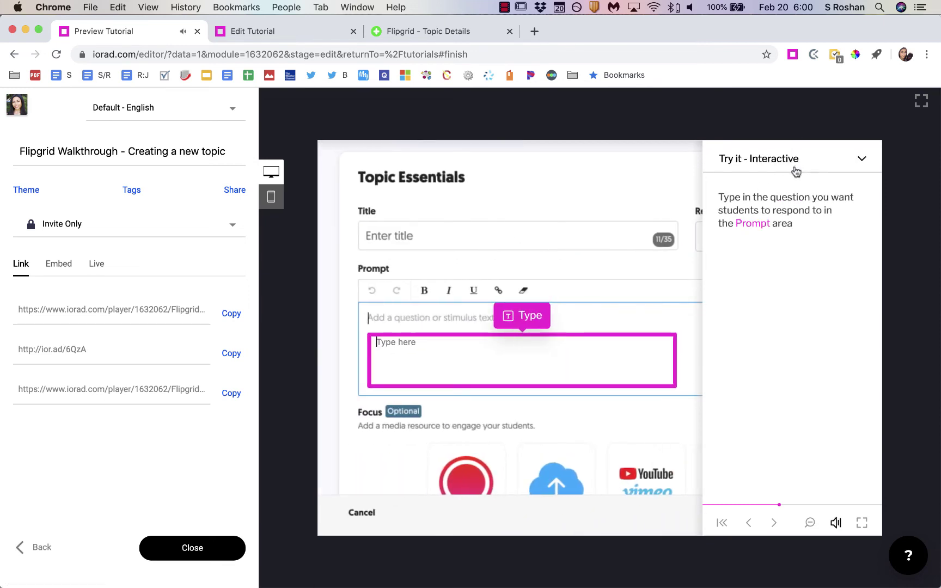
{"action": "left_click", "coordinate": [795, 170]}
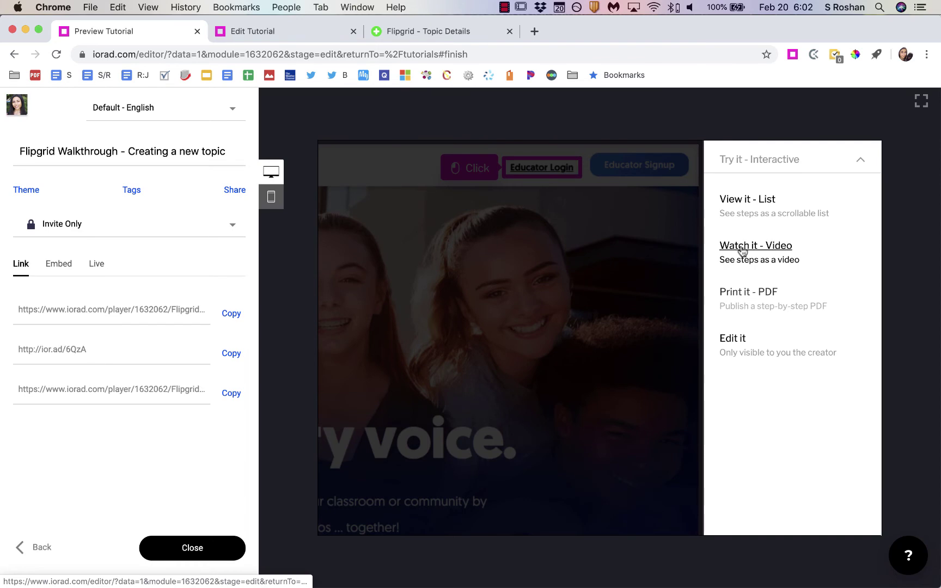
- Play the Flipgrid walkthrough in Watch it - Video mode, then generate and scroll through a portrait PDF
{"action": "left_click", "coordinate": [744, 249]}
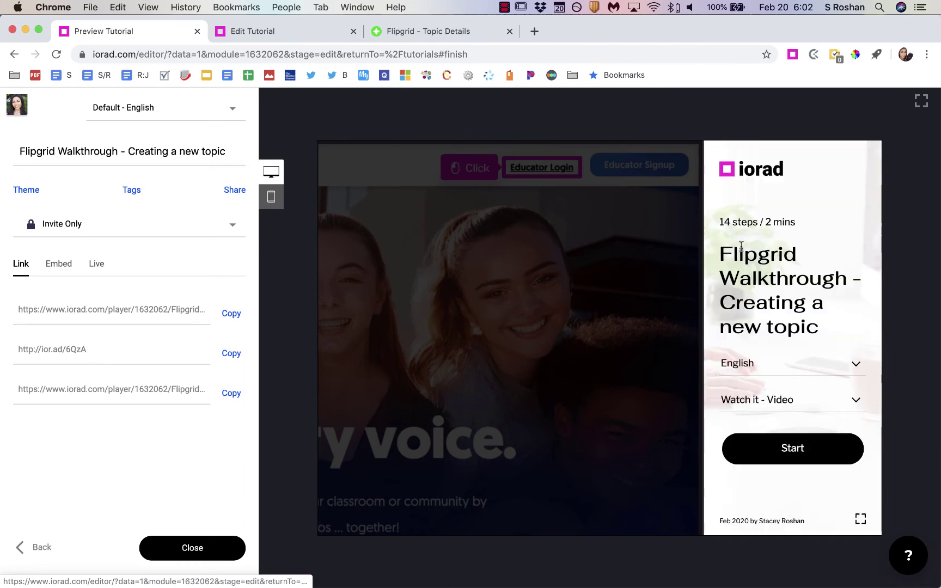
{"action": "left_click", "coordinate": [772, 445]}
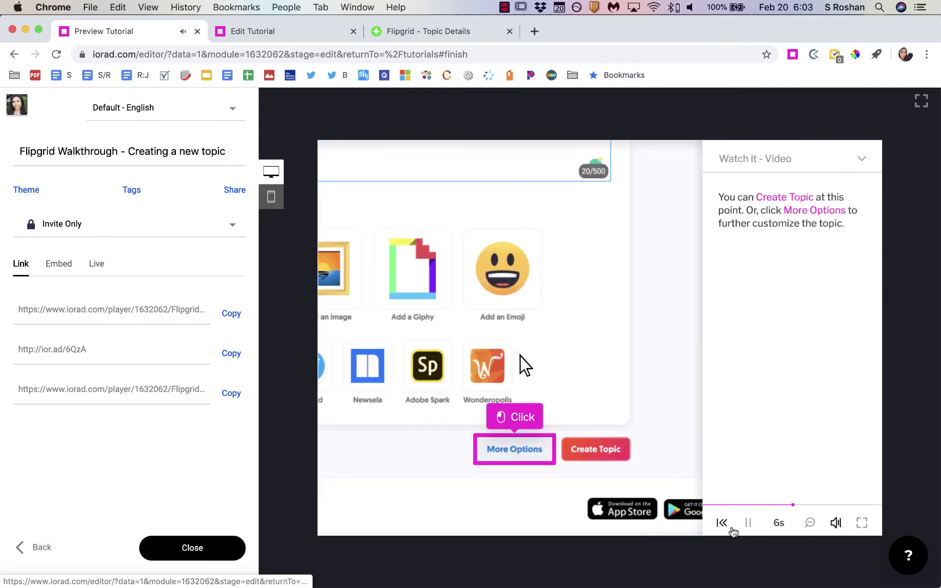
{"action": "left_click", "coordinate": [859, 159]}
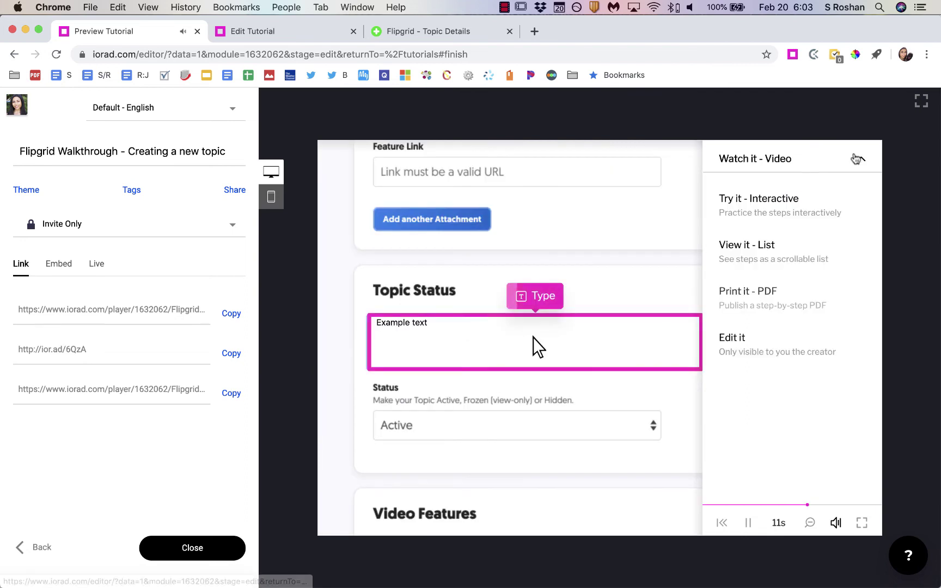
{"action": "left_click", "coordinate": [760, 292]}
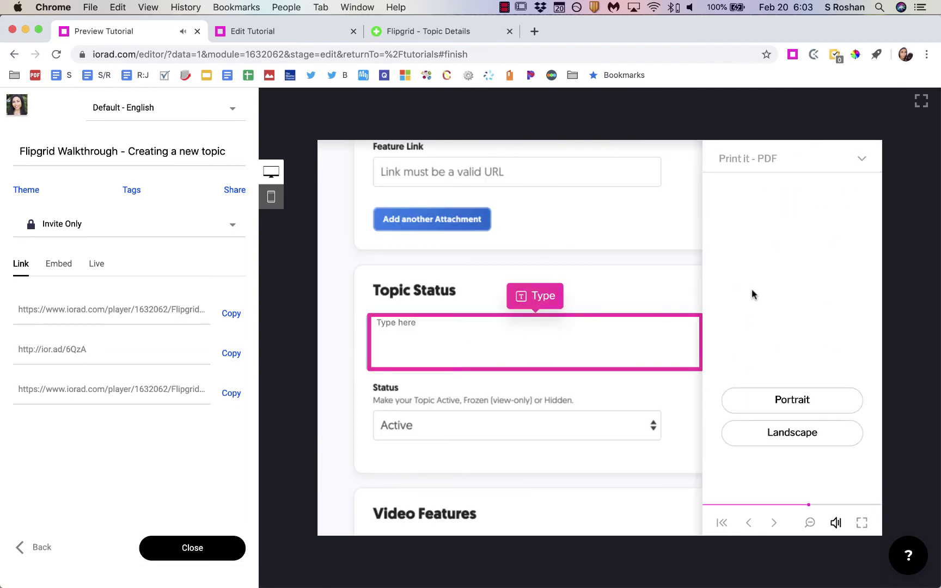
{"action": "left_click", "coordinate": [799, 402]}
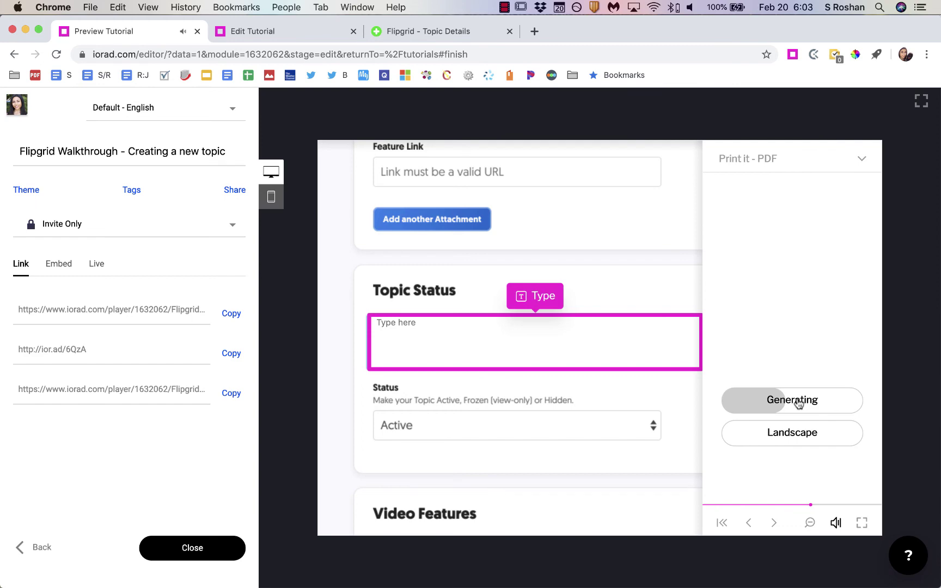
{"action": "scroll", "coordinate": [310, 447], "scroll_direction": "down", "scroll_amount": 5}
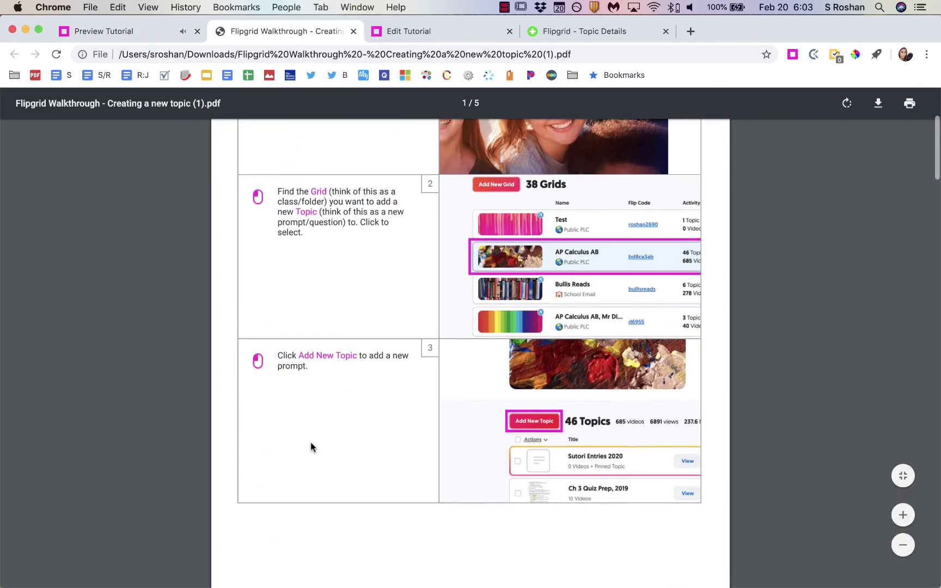
{"action": "scroll", "coordinate": [311, 446], "scroll_direction": "down", "scroll_amount": 5}
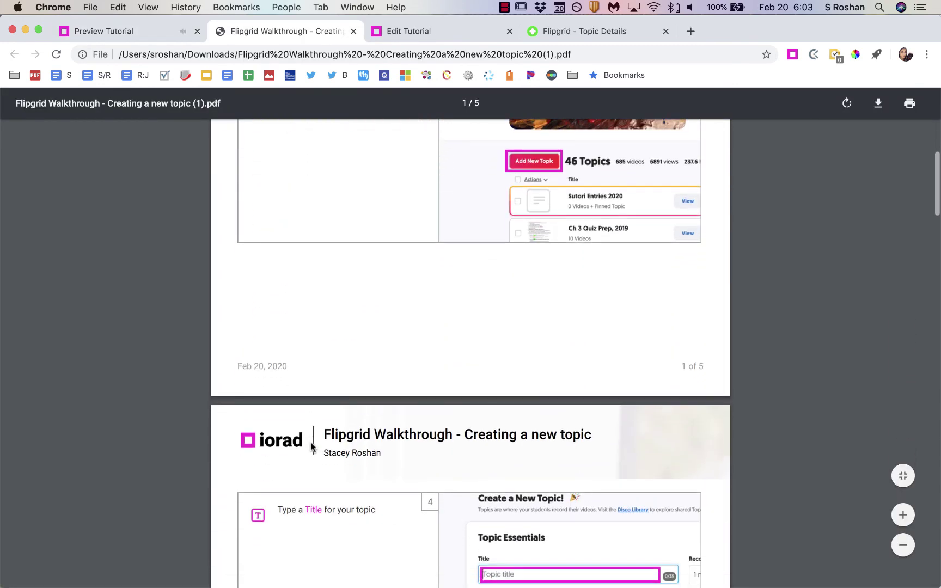
{"action": "scroll", "coordinate": [311, 446], "scroll_direction": "down", "scroll_amount": 10}
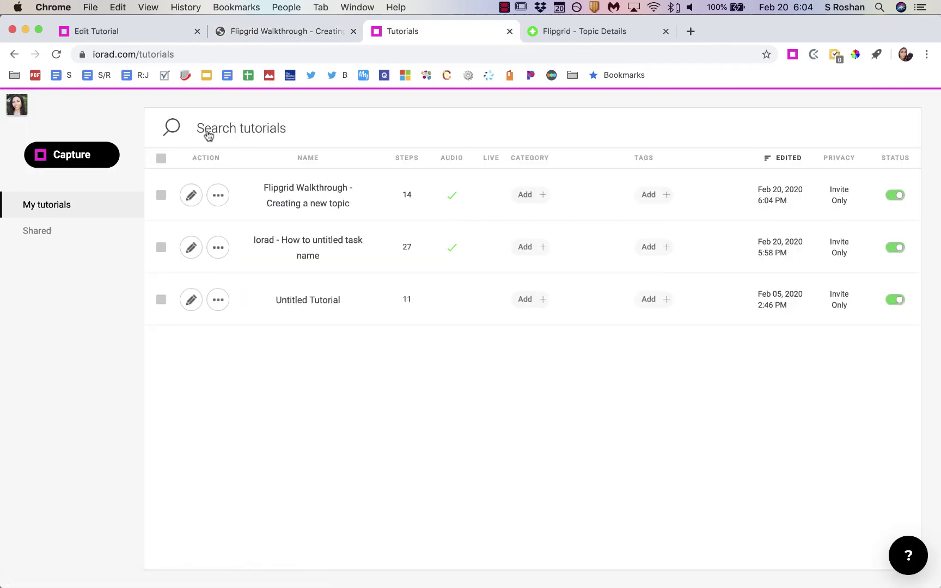
- Export the Flipgrid walkthrough from its My tutorials row to Google Drive and open the Google Doc
{"action": "left_click", "coordinate": [220, 199]}
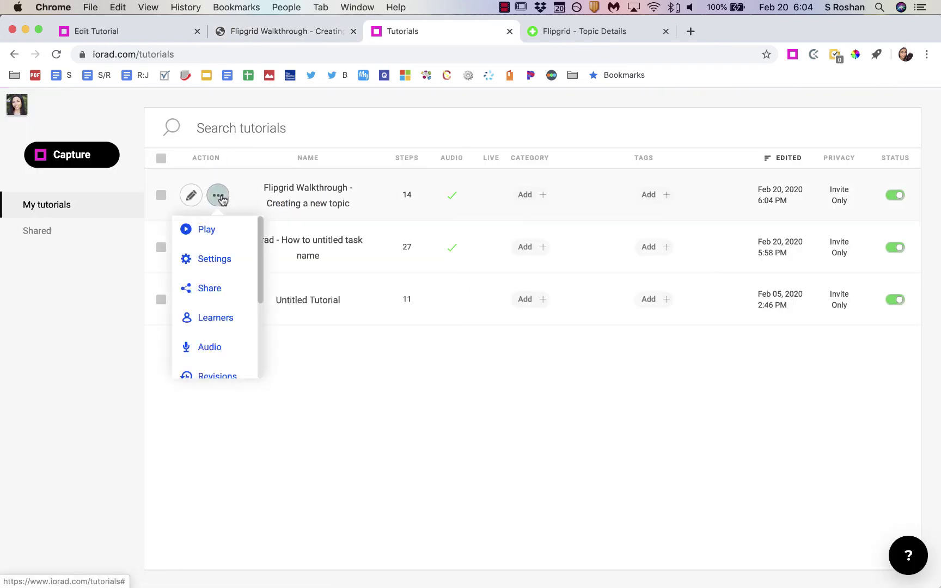
{"action": "scroll", "coordinate": [232, 243], "scroll_direction": "down", "scroll_amount": 3}
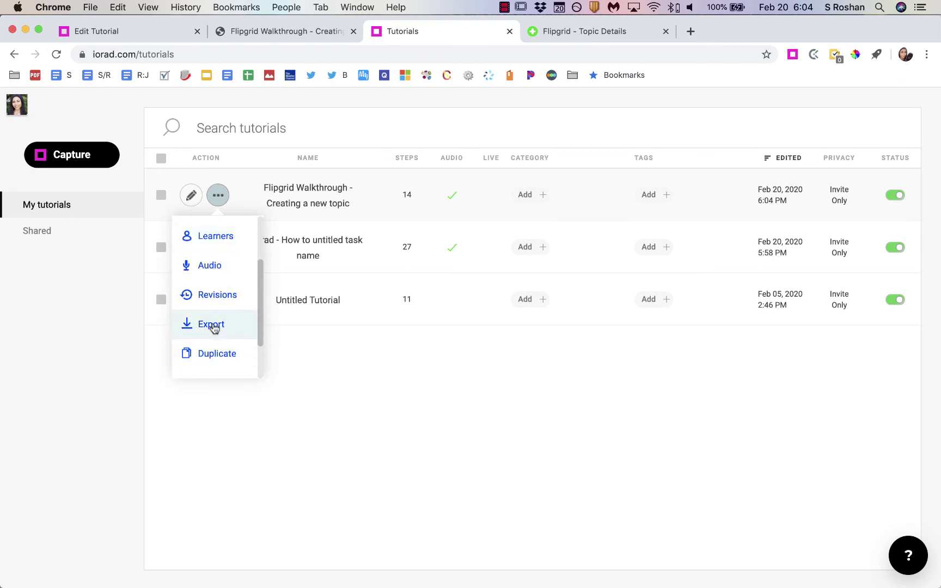
{"action": "left_click", "coordinate": [212, 326]}
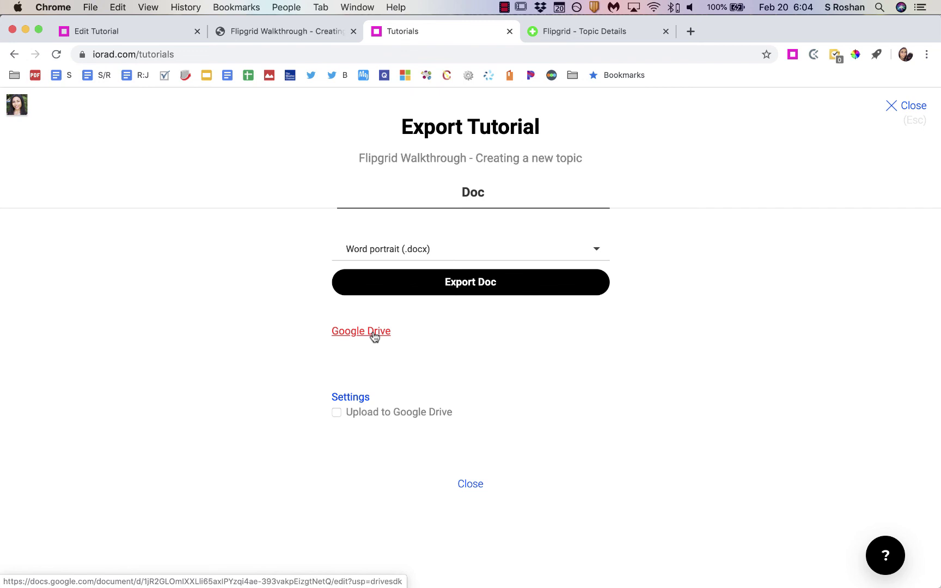
{"action": "left_click", "coordinate": [375, 337]}
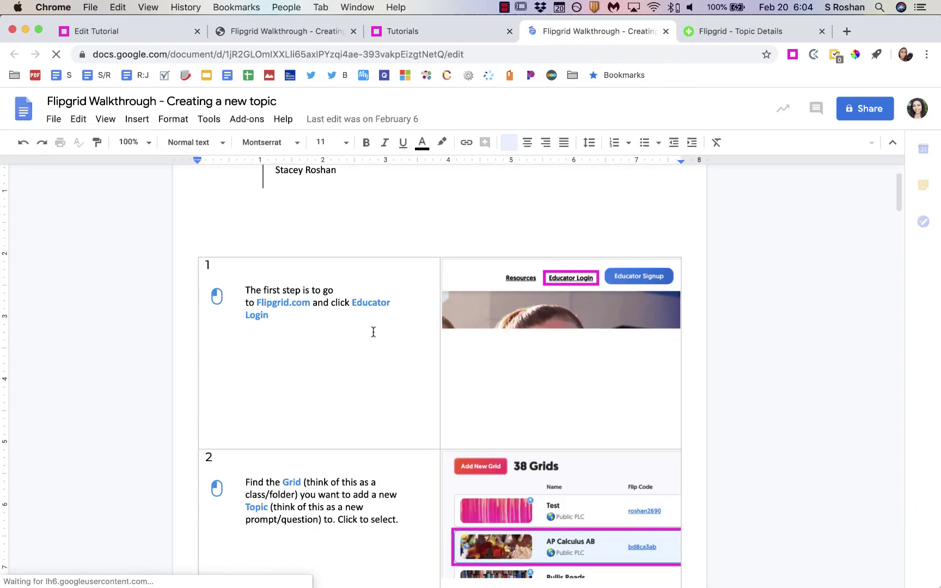
- Scroll through the exported Google Doc's first steps, then return to the Edit Tutorial page
{"action": "scroll", "coordinate": [374, 332], "scroll_direction": "down", "scroll_amount": 3}
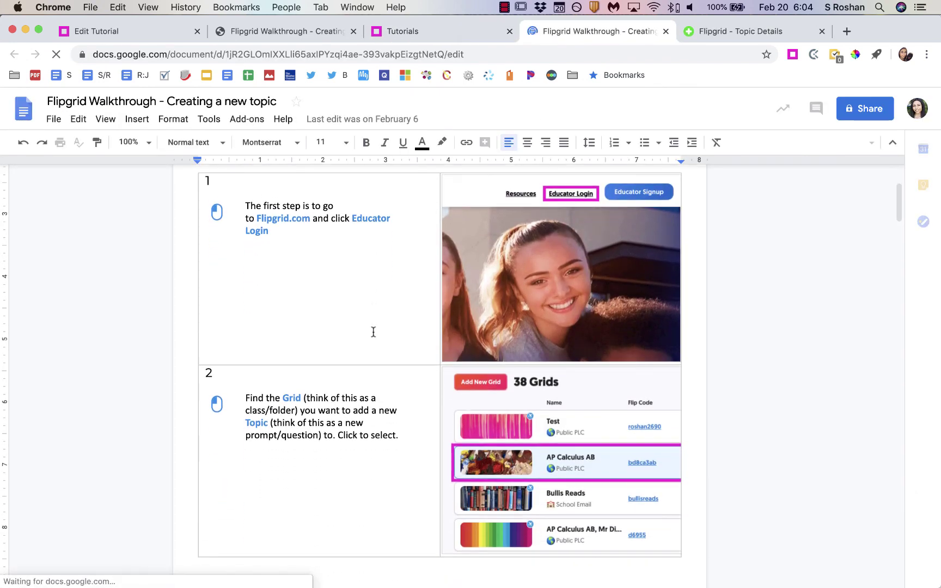
{"action": "scroll", "coordinate": [374, 332], "scroll_direction": "down", "scroll_amount": 3}
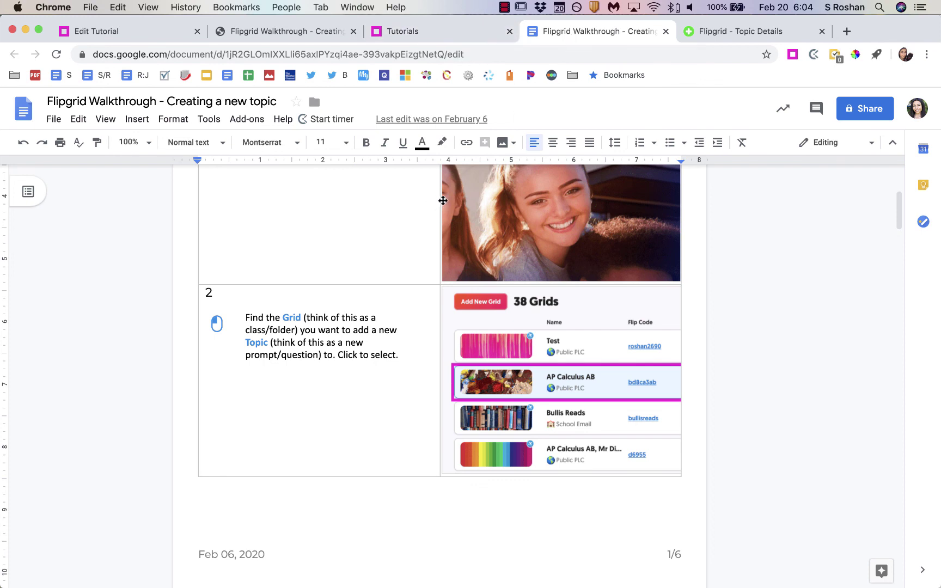
{"action": "left_click", "coordinate": [162, 33]}
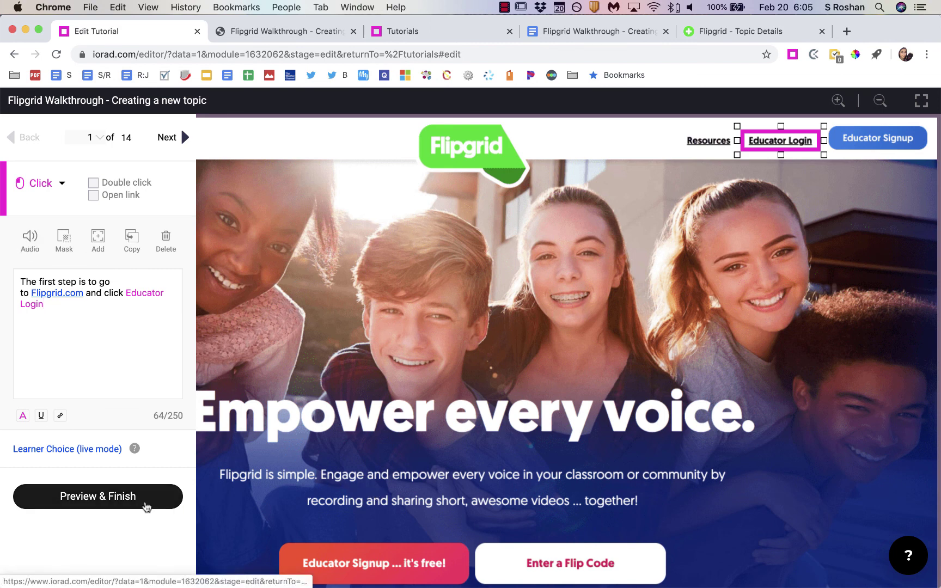
- Reopen the Flipgrid walkthrough's Preview Tutorial screen from Preview & Finish
{"action": "left_click", "coordinate": [146, 507]}
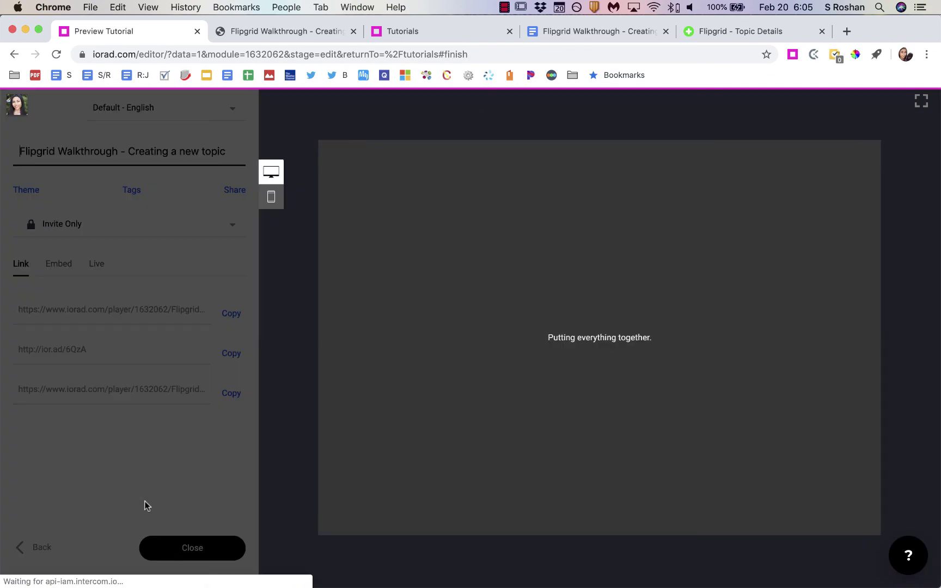